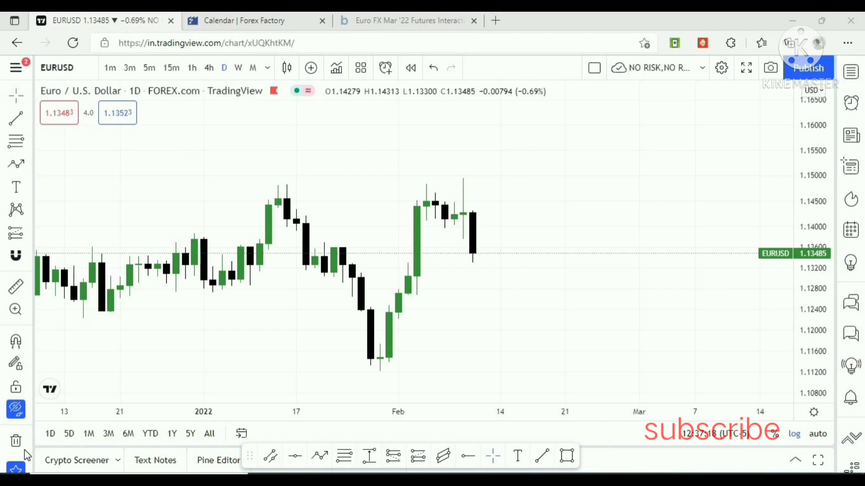
Step: Show the hidden drawings on the EURUSD chart, and return to it from the EuroFX 22-year seasonal chart image
left_click(15, 409)
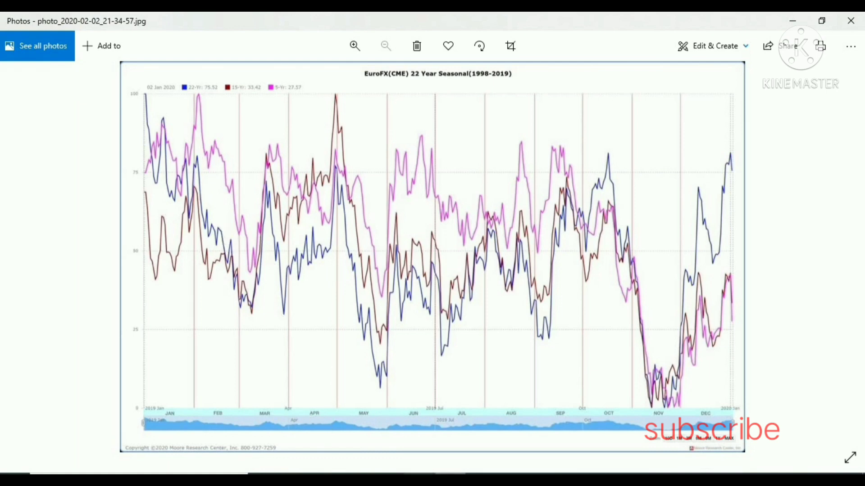
mouse_move(421, 480)
left_click(416, 435)
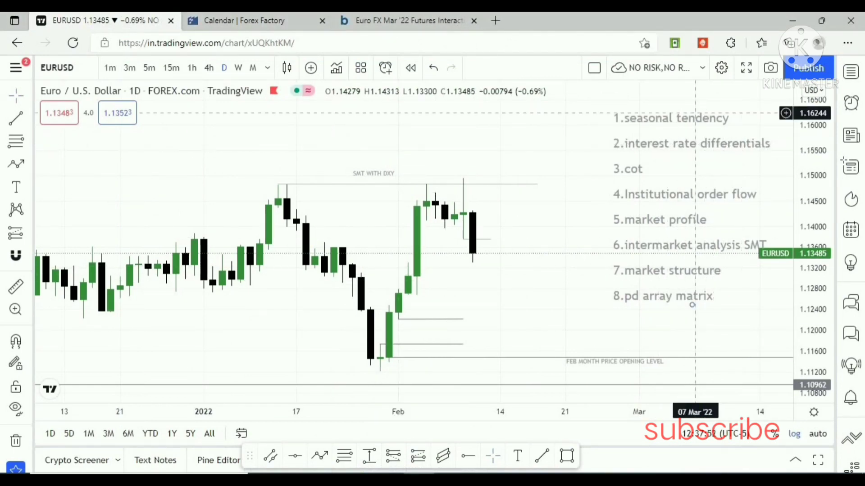
Step: Check the Central Bank Rates list on the Forex Factory calendar page and return to the TradingView EURUSD chart
left_click(252, 24)
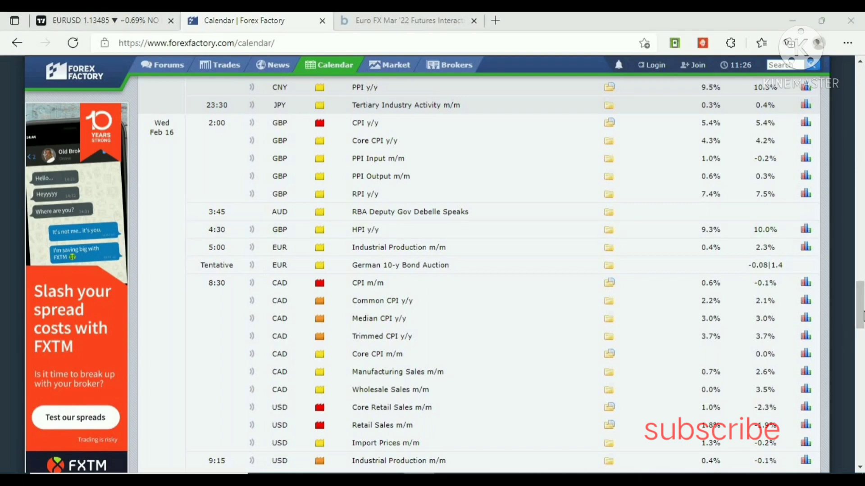
left_click_drag(860, 310, 860, 412)
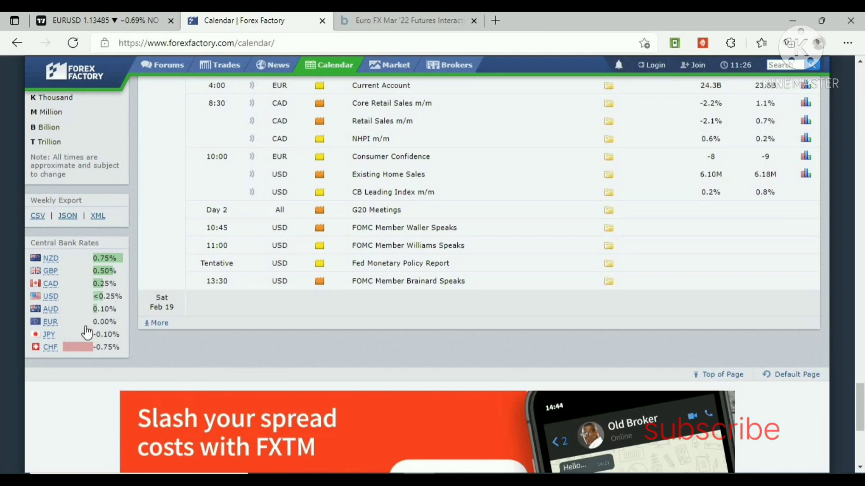
left_click(123, 15)
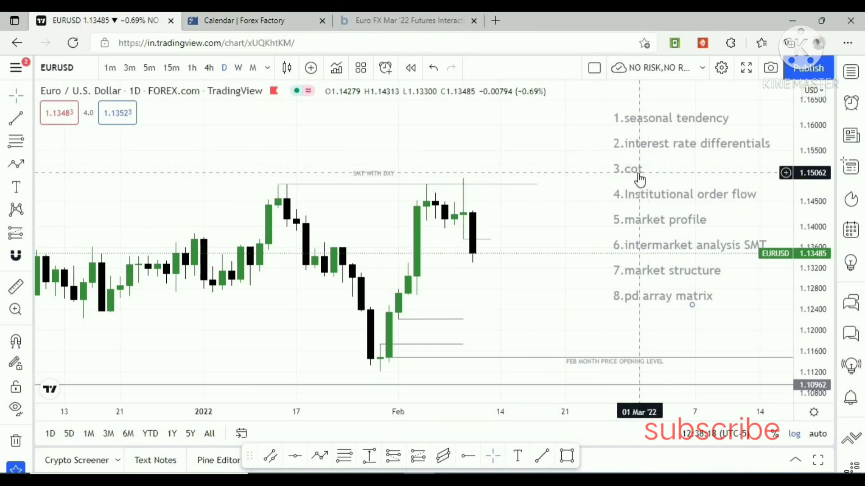
Step: Open the Euro FX Mar '22 interactive chart on Barchart and bring its latest candles and COTLC study into view
left_click(400, 14)
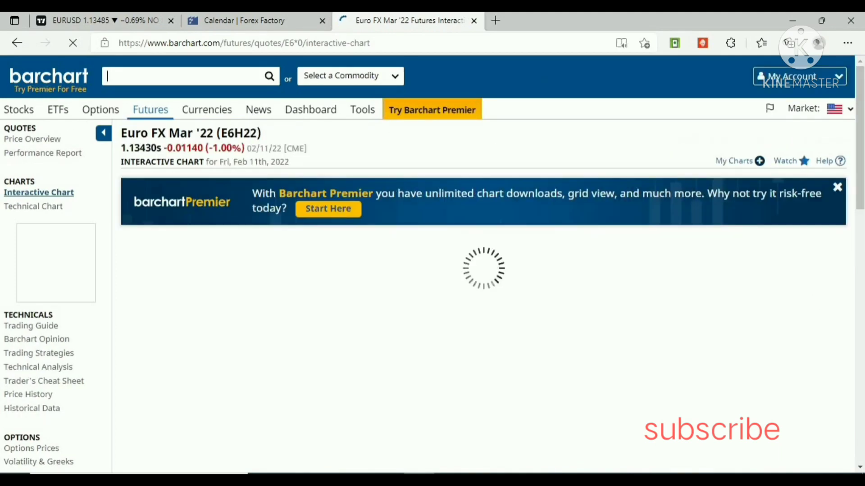
left_click_drag(861, 208, 861, 251)
left_click_drag(861, 169, 845, 122)
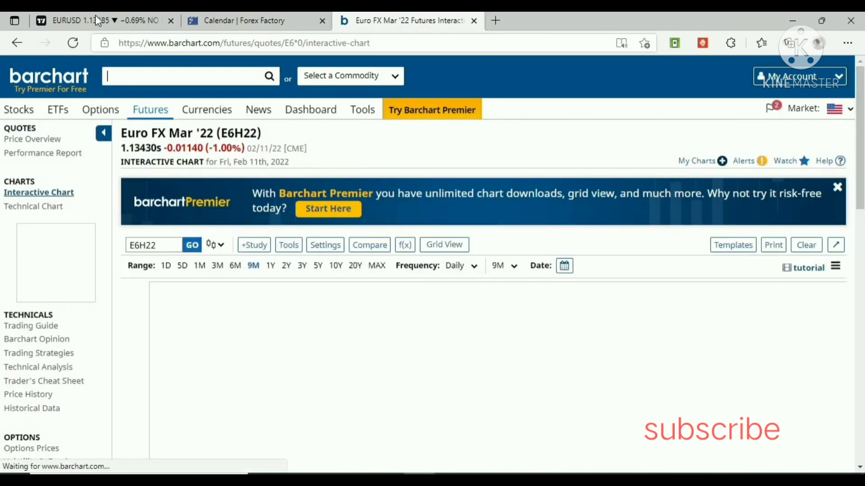
left_click_drag(862, 168, 864, 270)
left_click(395, 270)
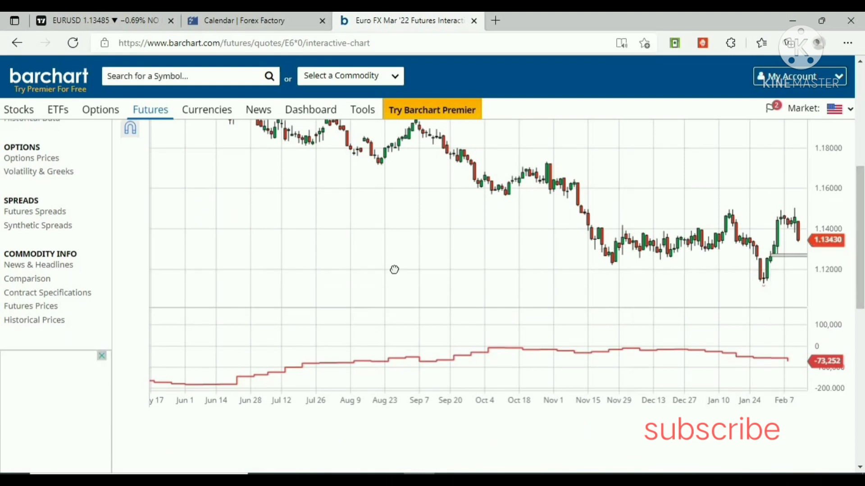
left_click_drag(395, 270, 107, 270)
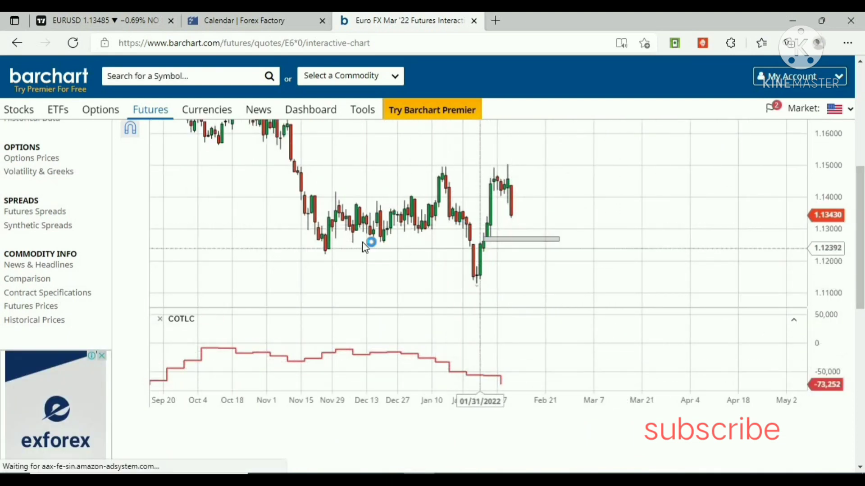
Step: Compare the recent Euro FX candles with the COTLC line, and switch back to the TradingView EURUSD chart
scroll(861, 205, "up", 3)
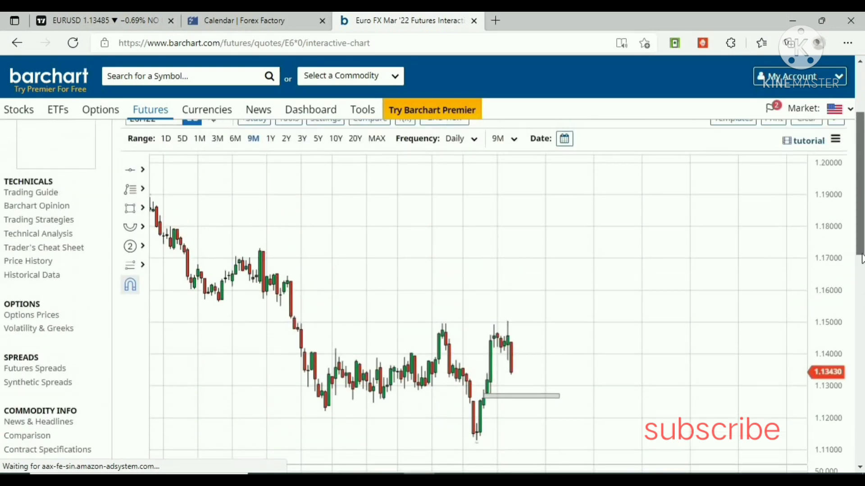
scroll(860, 205, "down", 1)
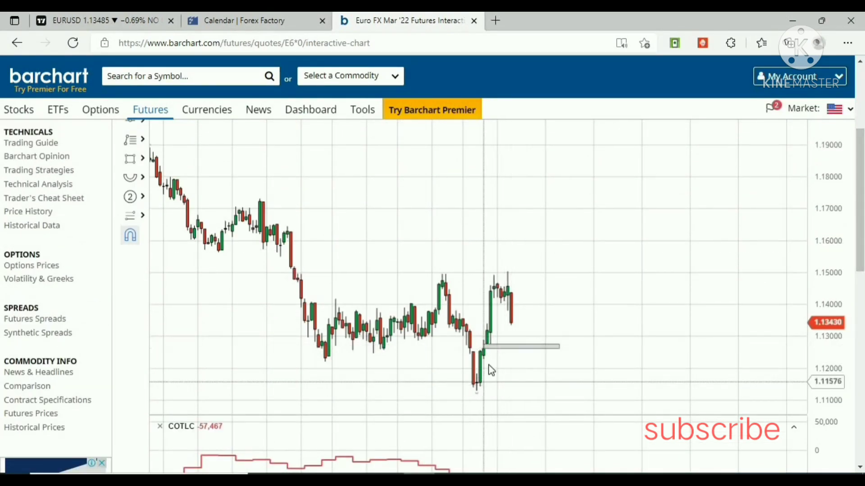
left_click_drag(376, 267, 437, 267)
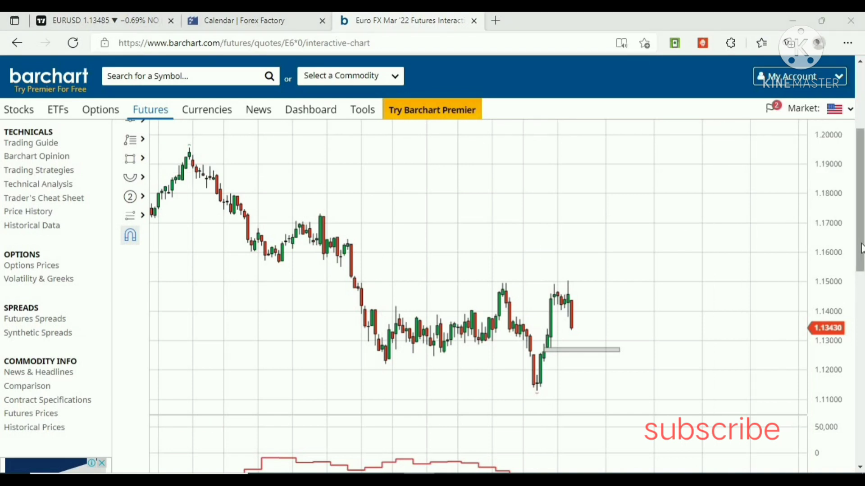
scroll(555, 428, "down", 3)
scroll(555, 429, "up", 2)
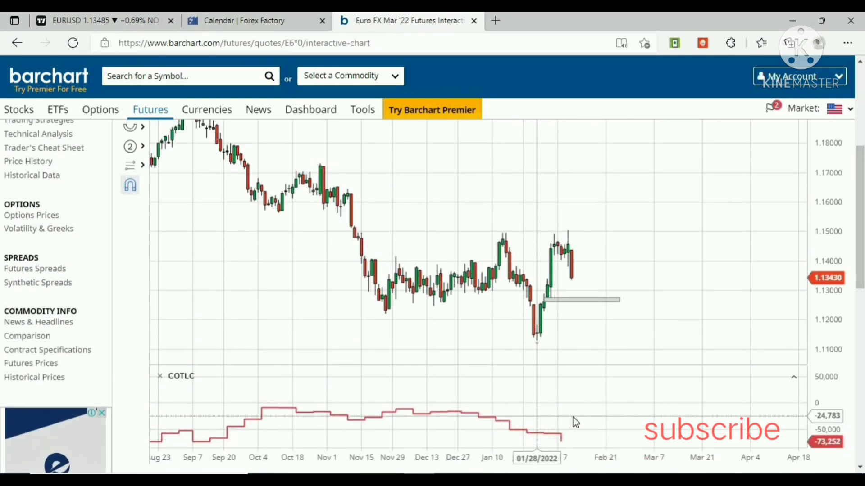
left_click(65, 14)
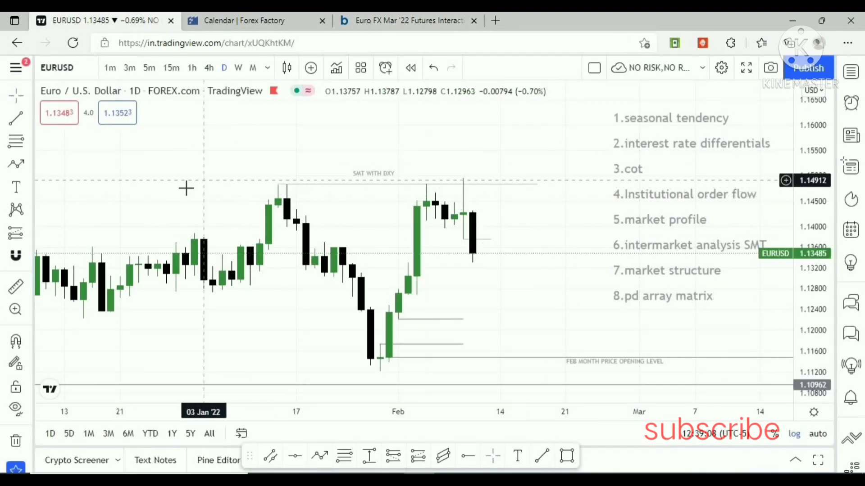
Step: Examine the daily EURUSD price action from September to November 2021 for institutional order flow
left_click_drag(199, 188, 299, 219)
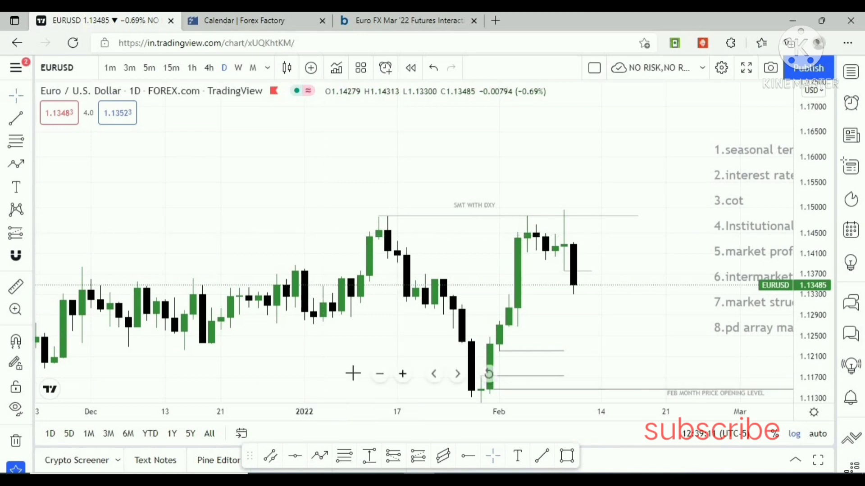
left_click(380, 374)
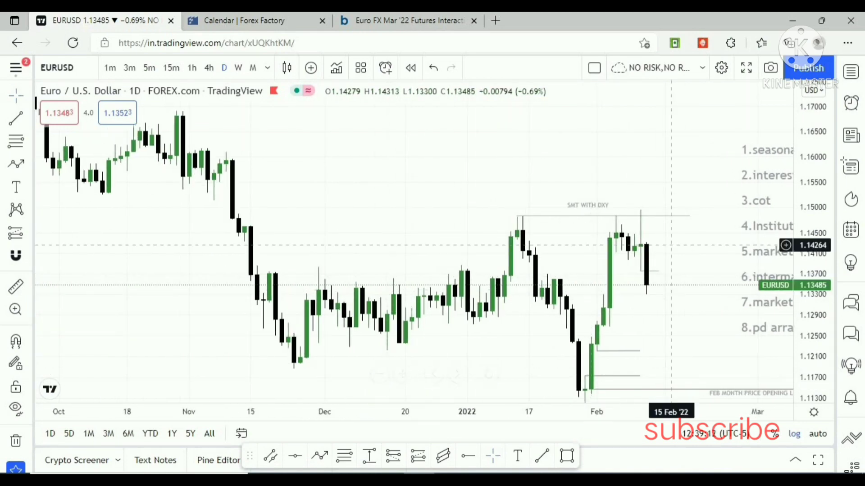
left_click(851, 71)
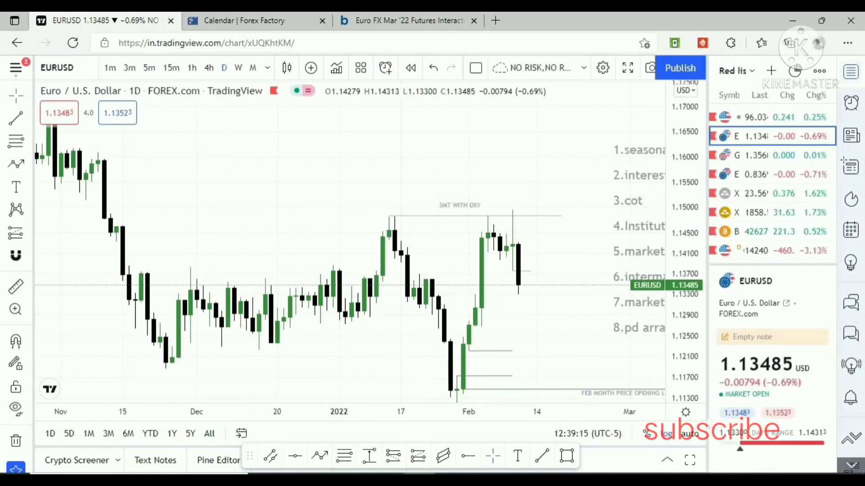
left_click(850, 71)
left_click_drag(394, 196, 596, 224)
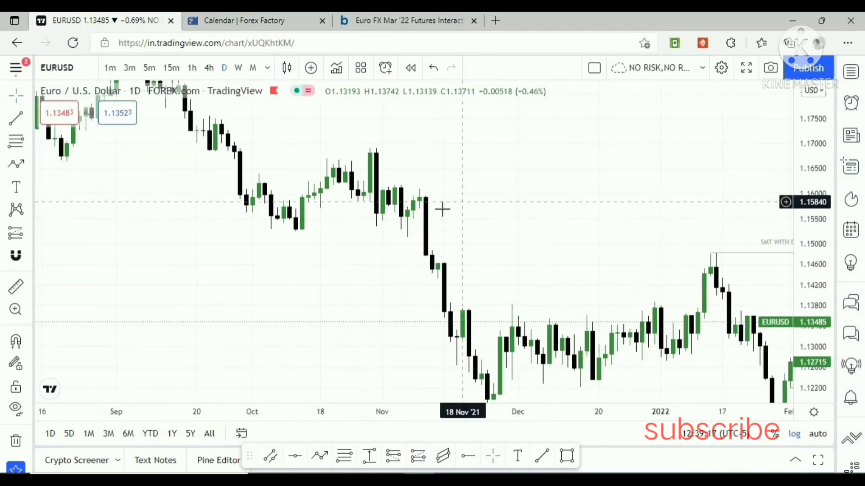
left_click_drag(446, 183, 619, 222)
left_click_drag(426, 218, 538, 232)
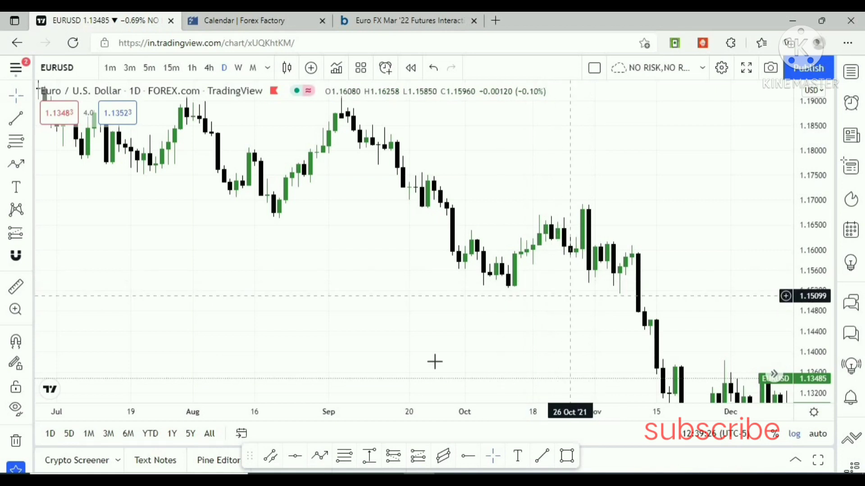
scroll(446, 275, "up", 4)
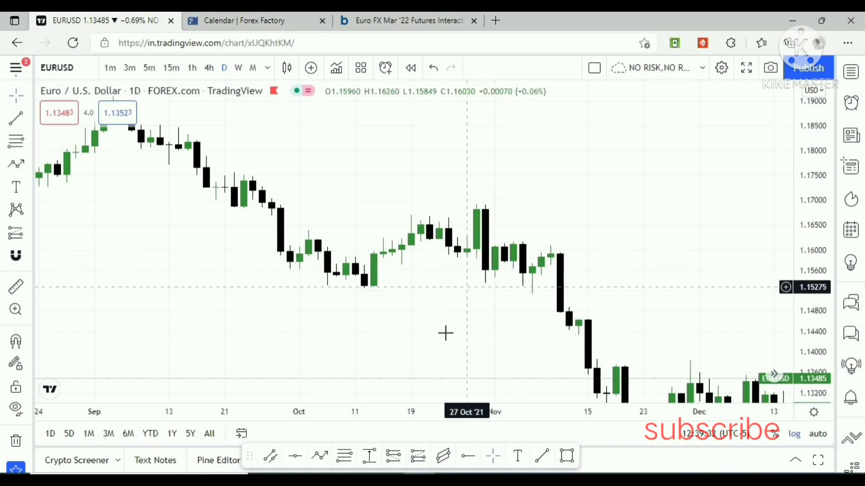
left_click(381, 375)
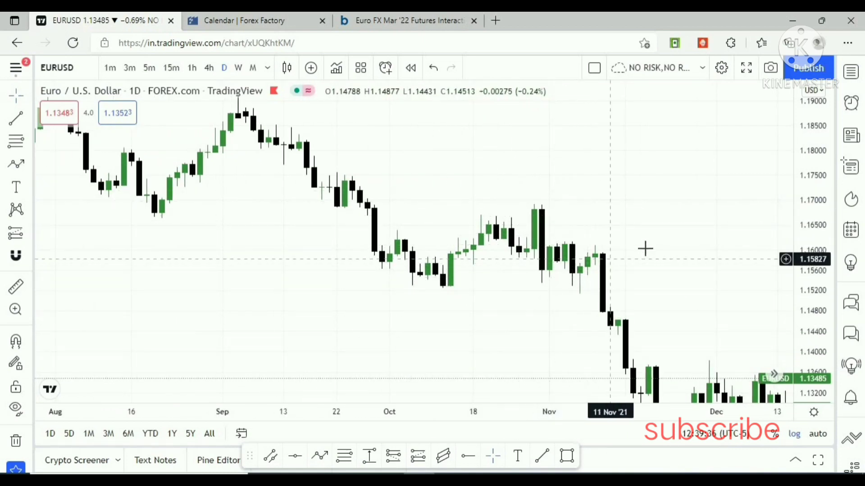
left_click_drag(656, 257, 572, 266)
left_click_drag(616, 292, 609, 230)
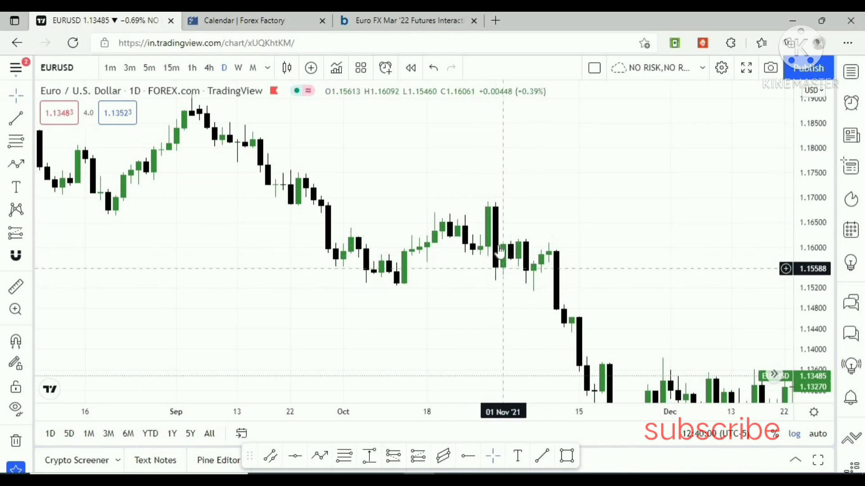
Step: Review the EURUSD daily decline from the May 2021 highs through the swings into November 2021
left_click_drag(407, 175, 591, 209)
left_click_drag(317, 173, 537, 311)
left_click_drag(444, 280, 504, 246)
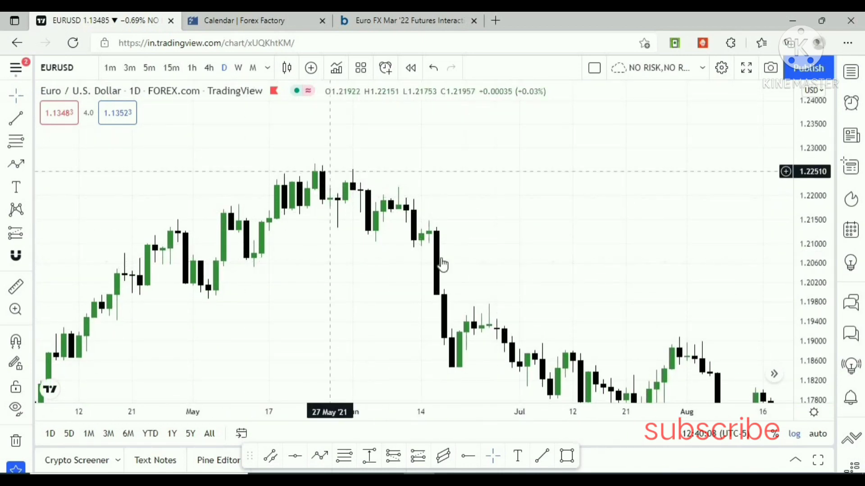
left_click_drag(512, 293, 374, 101)
left_click_drag(547, 181, 353, 230)
left_click_drag(530, 212, 443, 229)
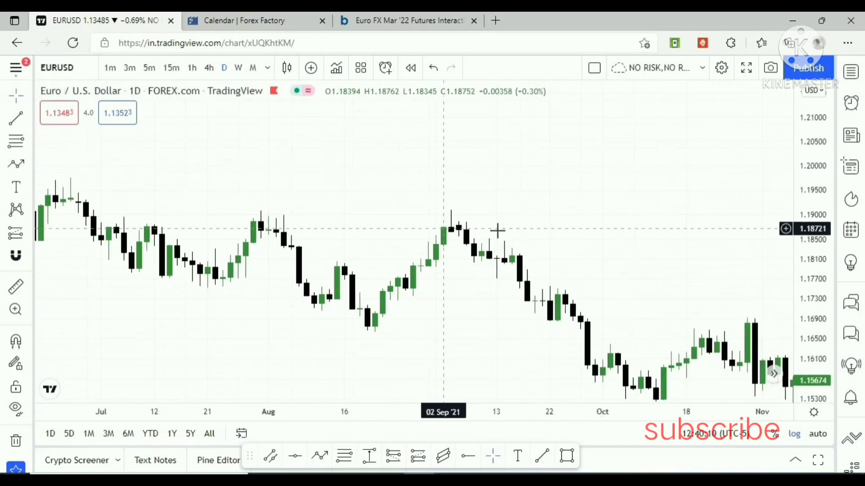
left_click_drag(497, 231, 428, 311)
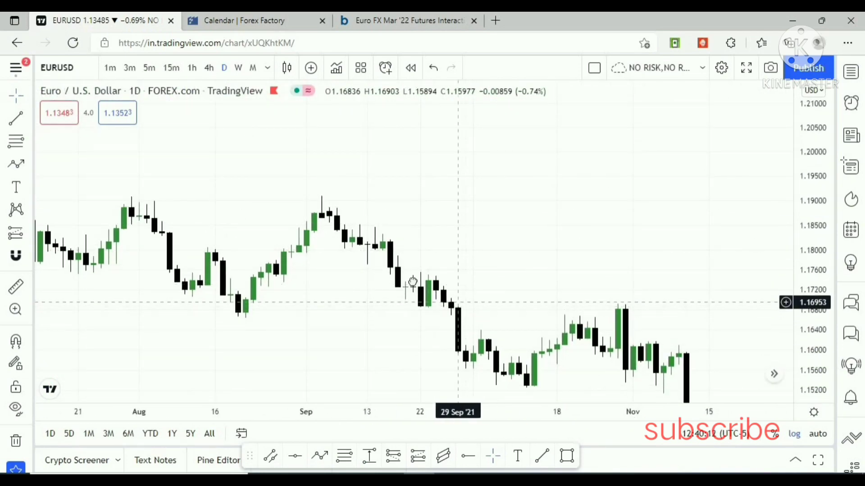
left_click_drag(413, 282, 391, 297)
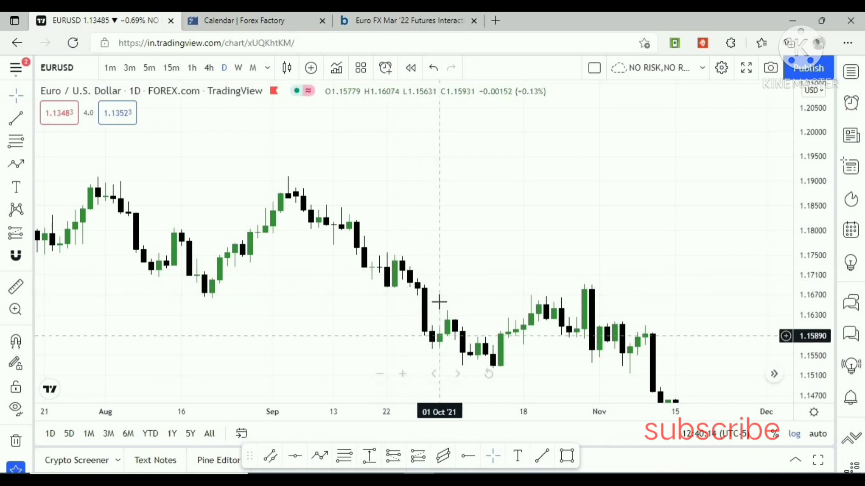
left_click_drag(568, 318, 495, 278)
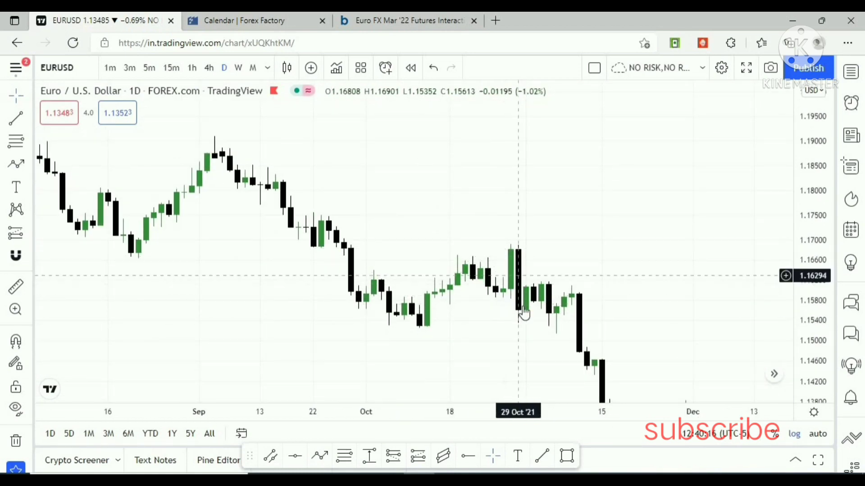
left_click_drag(516, 324, 488, 297)
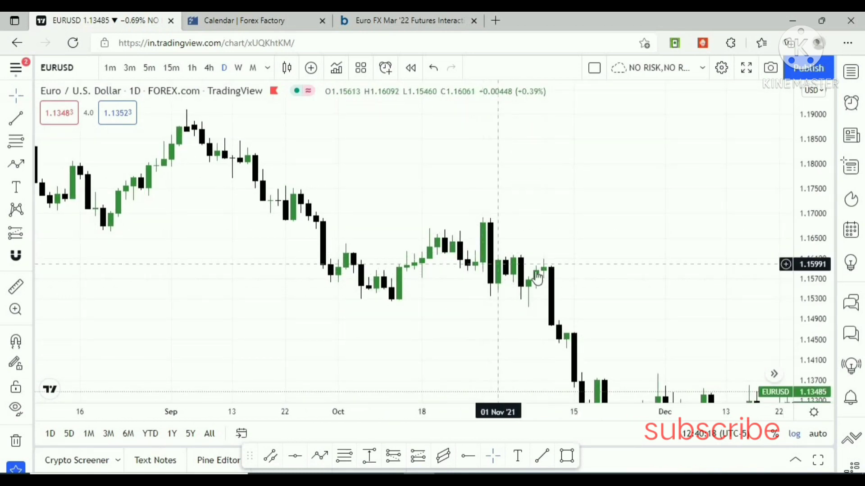
left_click_drag(501, 162, 465, 298)
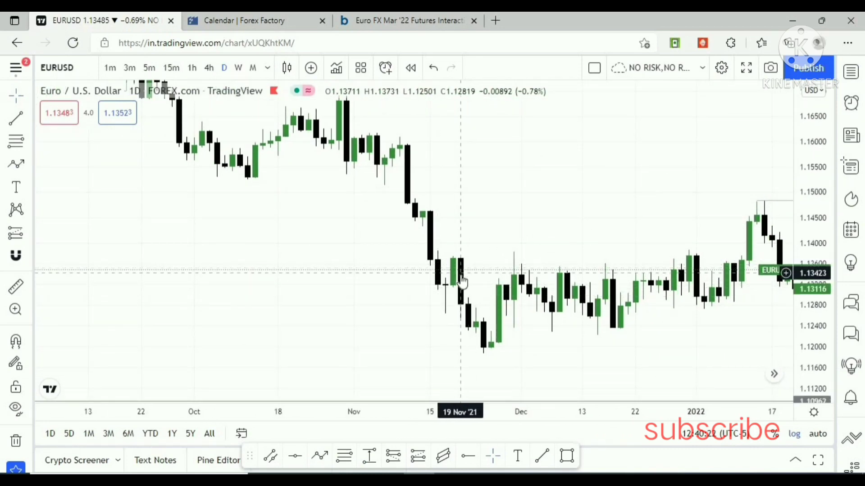
Step: Examine the January and February 2022 EURUSD candles alongside the marked levels and the analysis checklist
left_click_drag(589, 255, 319, 222)
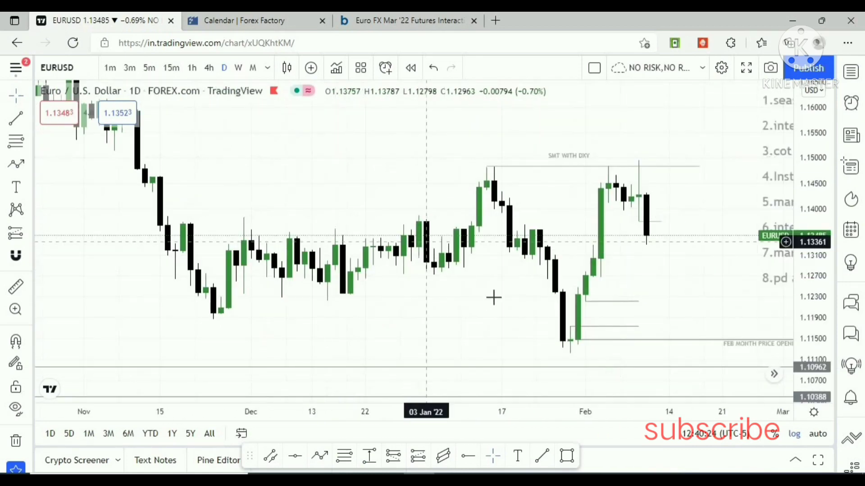
left_click_drag(490, 309, 442, 336)
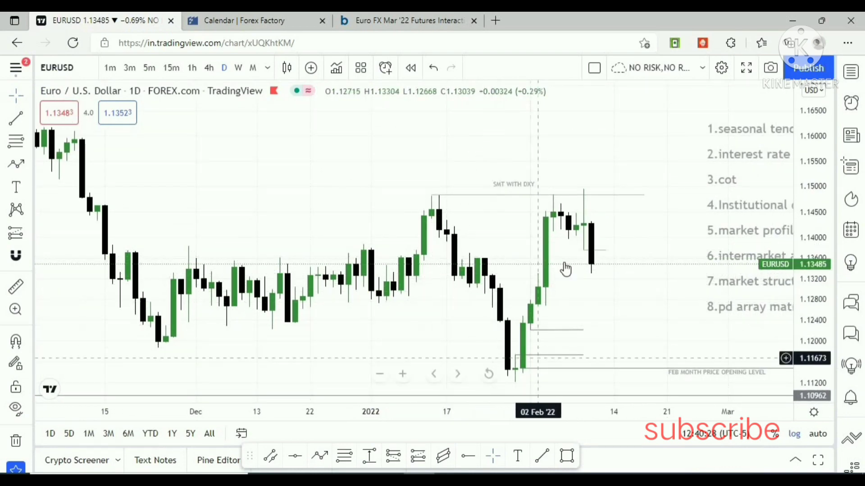
scroll(610, 345, "right", 2)
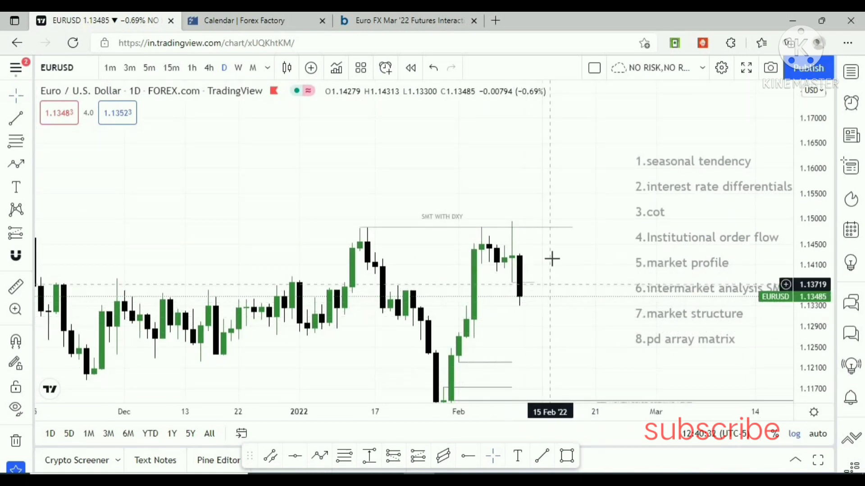
left_click_drag(560, 340, 529, 309)
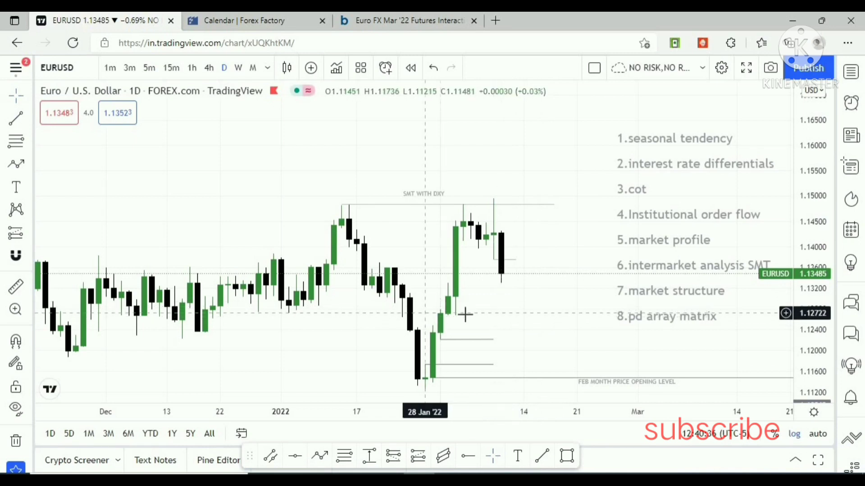
left_click_drag(501, 317, 525, 320)
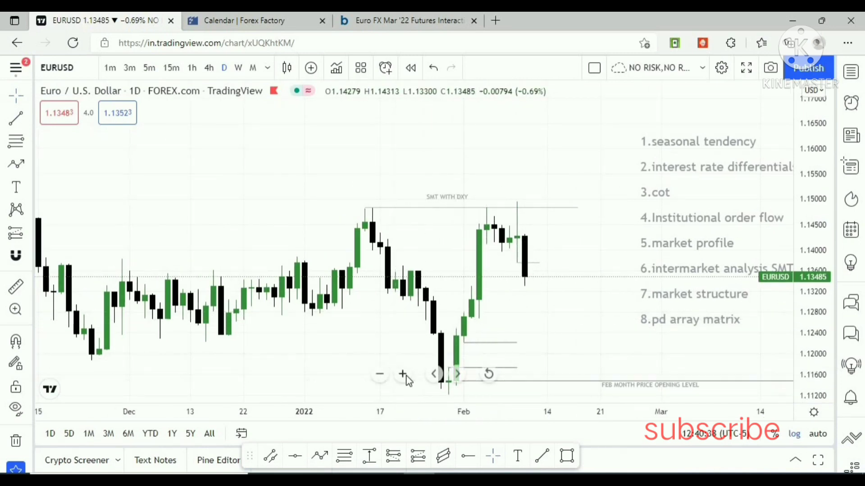
left_click(404, 375)
left_click(382, 375)
left_click_drag(515, 318, 579, 324)
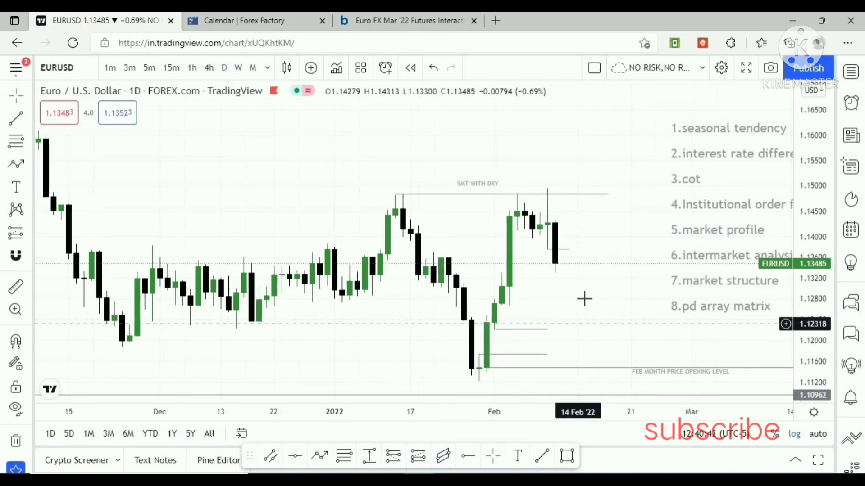
Step: Examine the daily EURUSD candles from October 2021 to February 2022 for market profile, using the marked levels and the checklist
left_click_drag(623, 265, 570, 270)
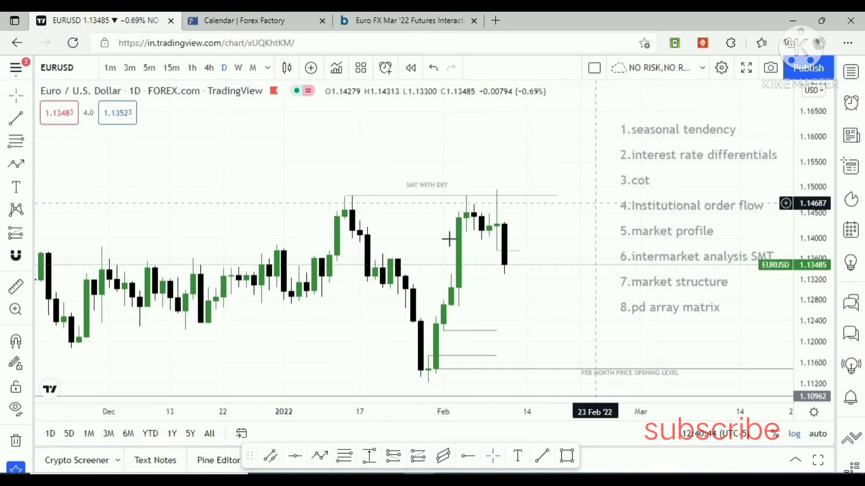
left_click_drag(398, 239, 562, 263)
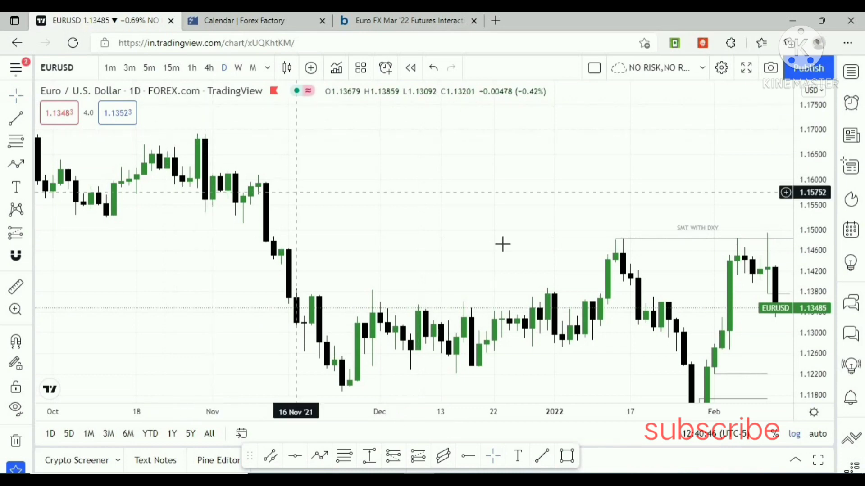
scroll(503, 244, "right", 12)
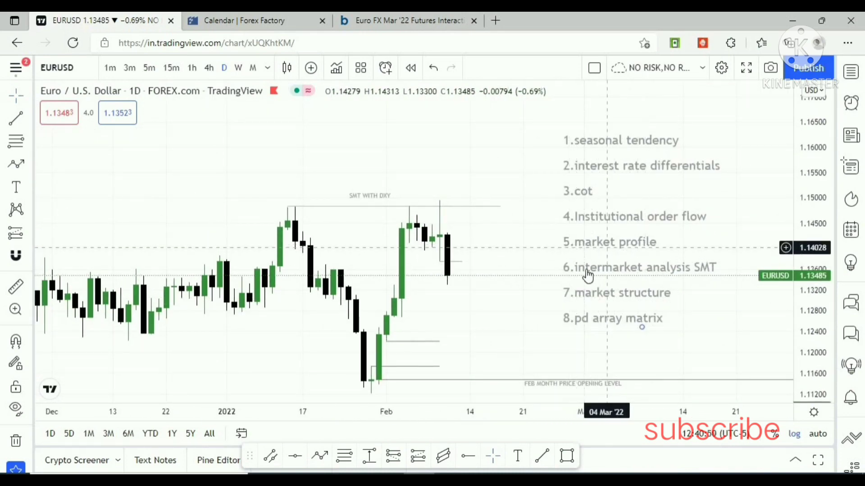
scroll(484, 293, "left", 2)
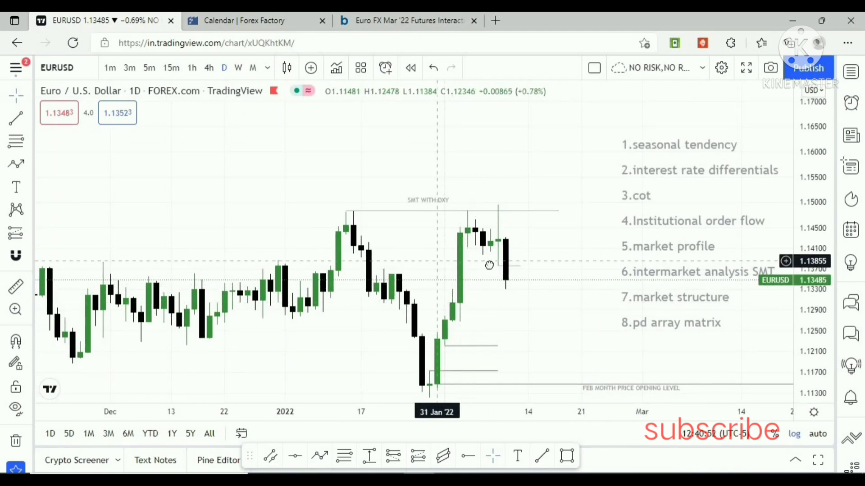
scroll(490, 265, "left", 3)
left_click_drag(603, 303, 577, 297)
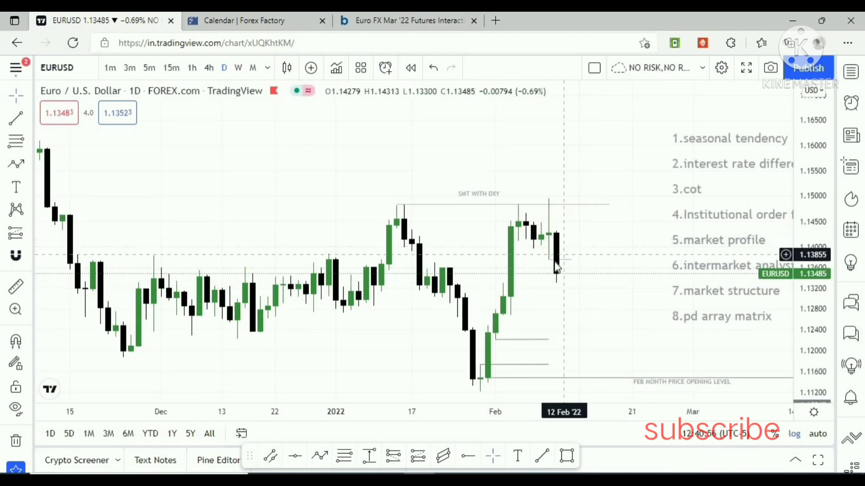
scroll(549, 298, "left", 2)
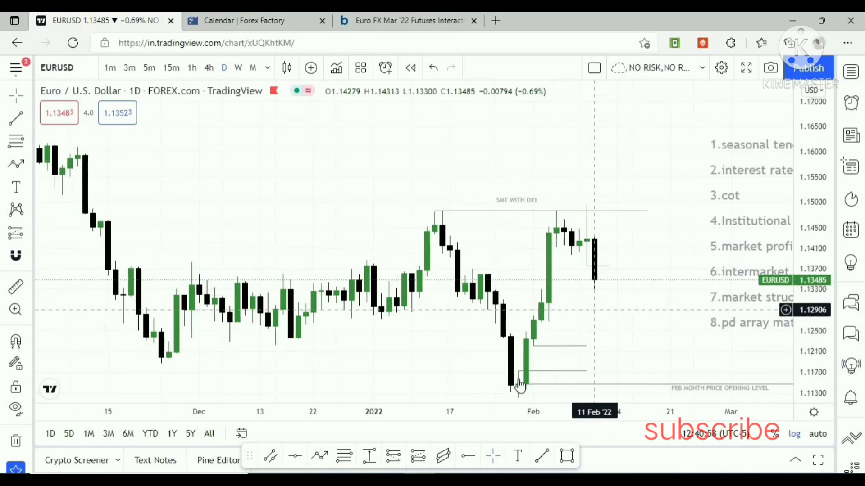
scroll(496, 295, "right", 3)
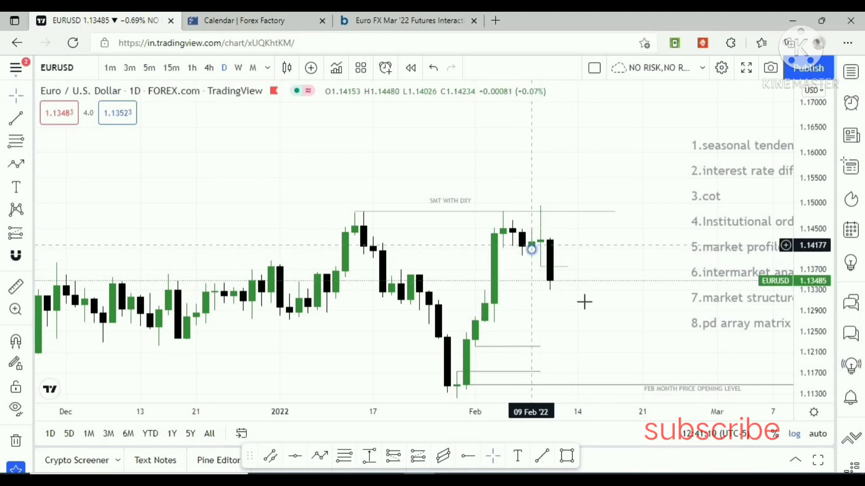
left_click_drag(566, 306, 538, 305)
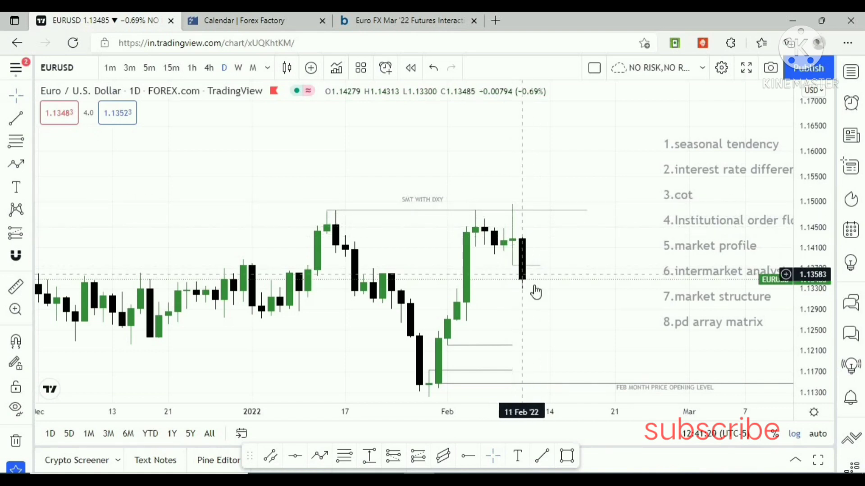
left_click_drag(568, 309, 567, 295)
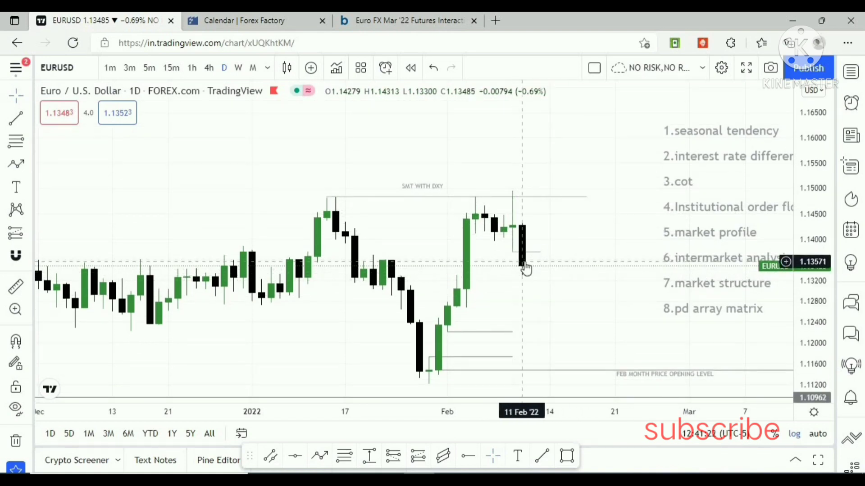
left_click_drag(579, 307, 585, 257)
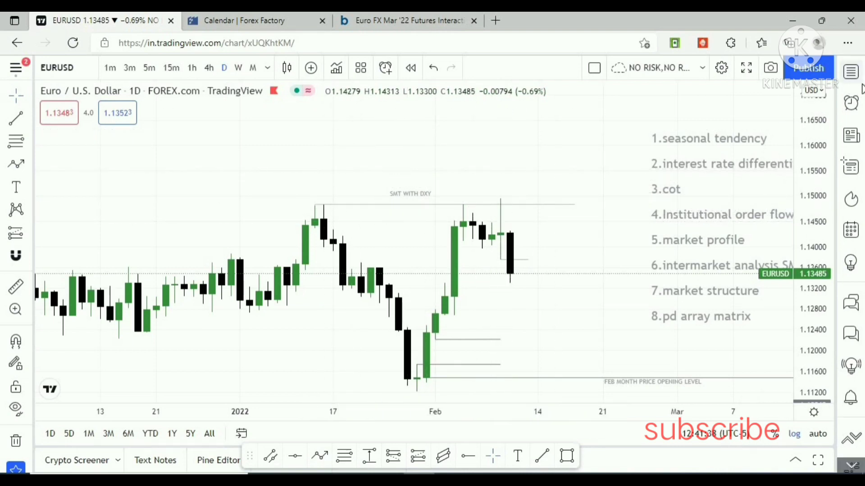
Step: Switch the chart to DXY and examine its January and February 2022 lows for SMT with EURUSD
left_click(848, 76)
left_click(786, 117)
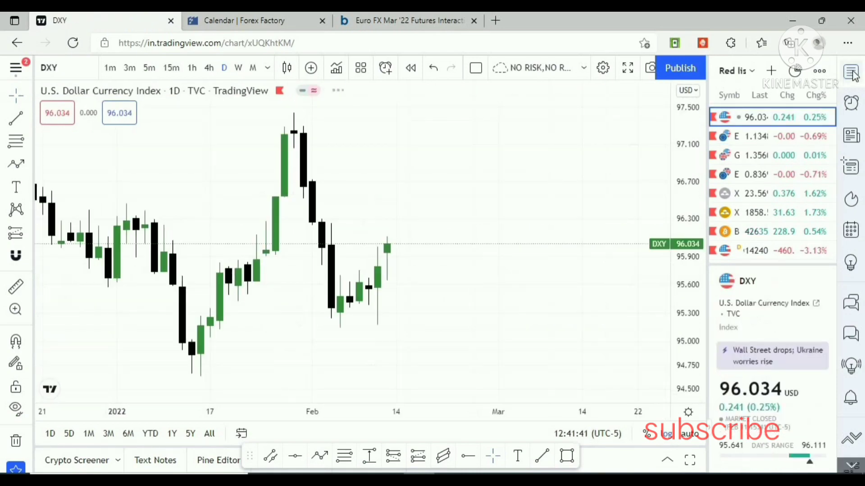
left_click(855, 76)
left_click_drag(599, 322, 653, 279)
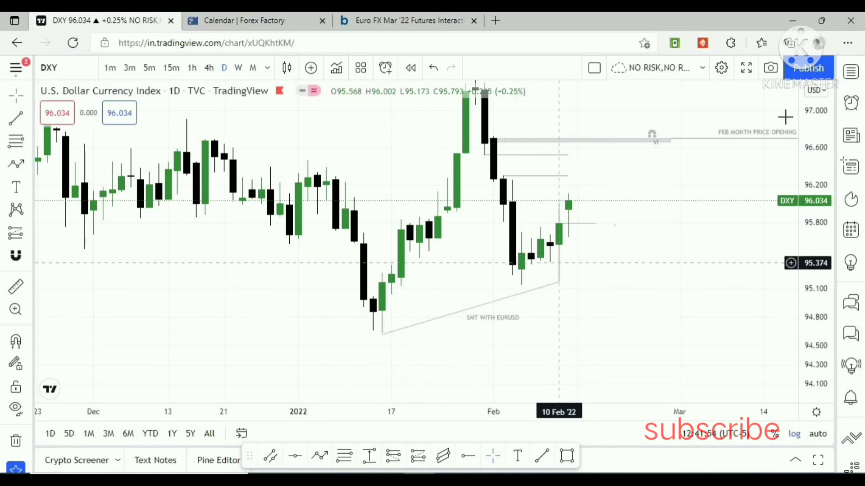
Step: Switch the chart back to EURUSD and examine the January and February 2022 highs marked as SMT with DXY
left_click(851, 71)
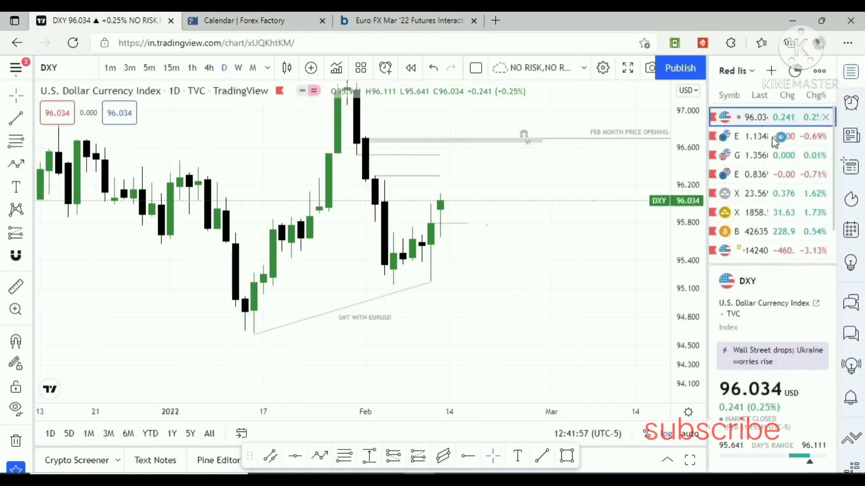
key("Down")
left_click(851, 76)
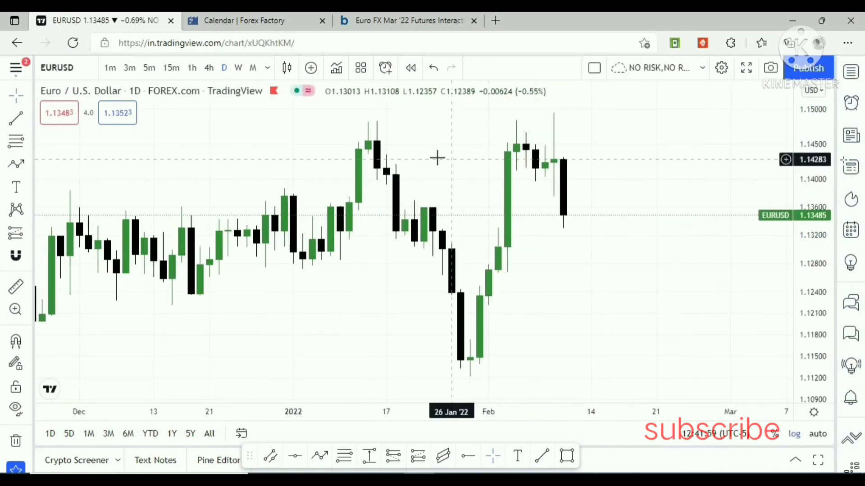
left_click_drag(470, 195, 470, 270)
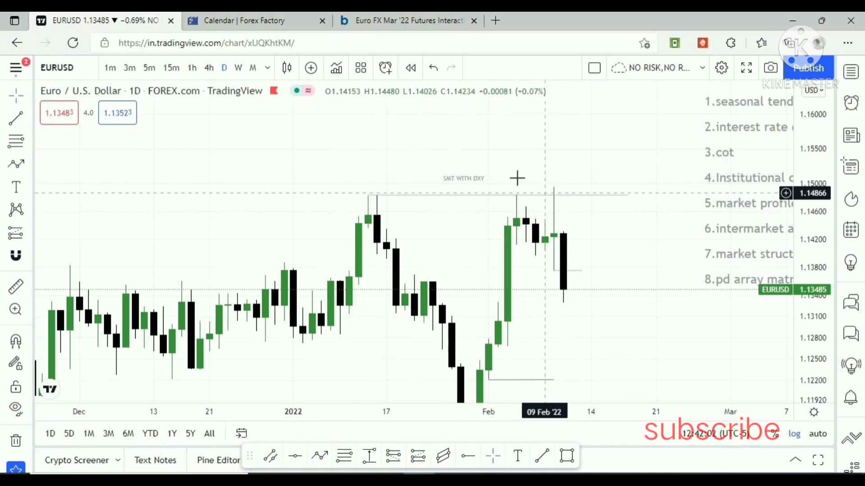
left_click_drag(466, 250, 406, 256)
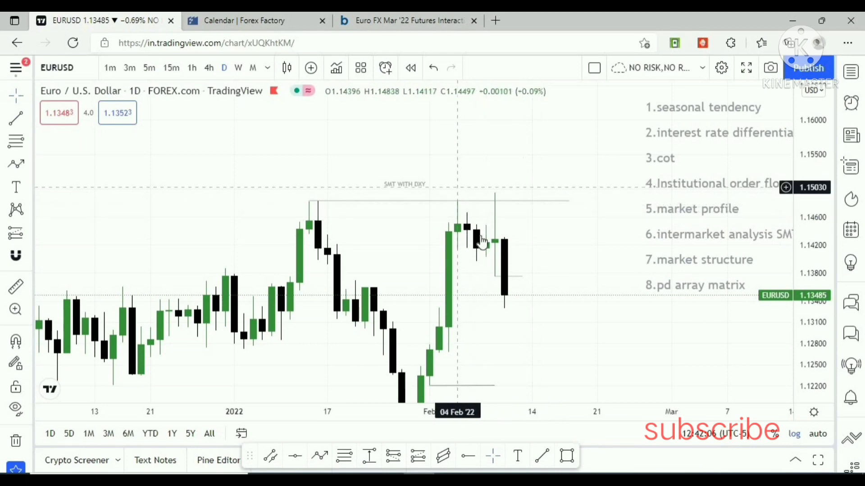
left_click_drag(579, 258, 593, 242)
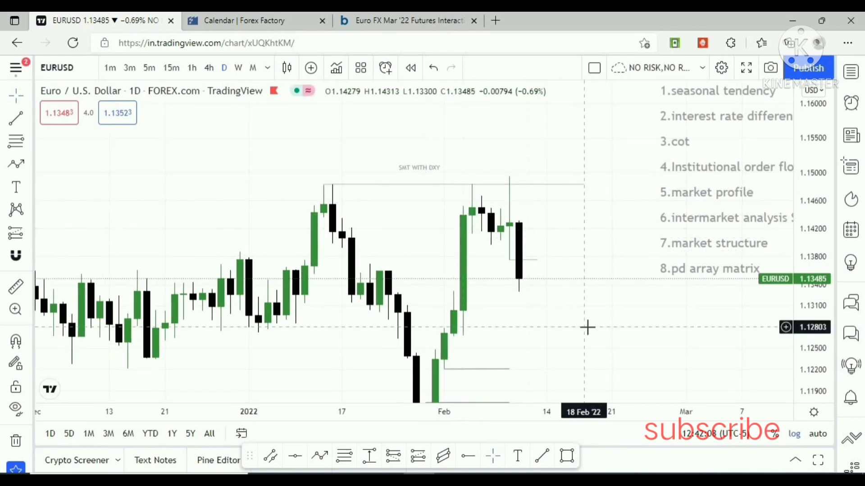
left_click_drag(590, 315, 543, 288)
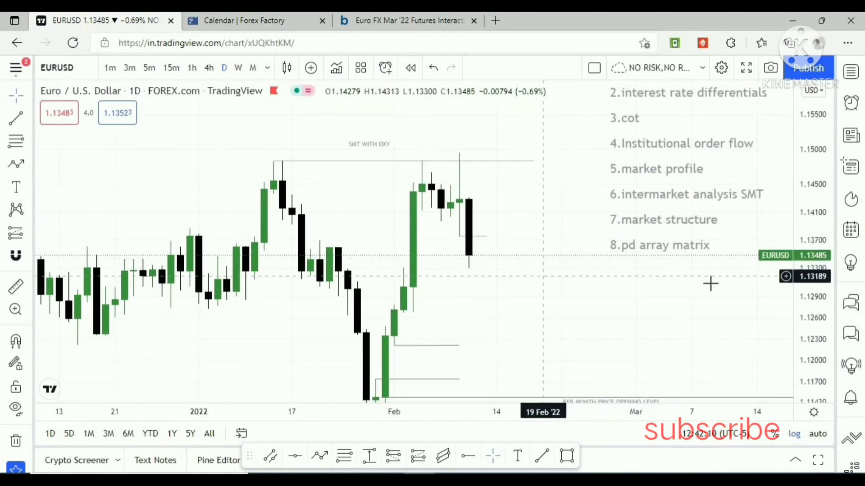
Step: Review the EURUSD daily market structure from August 2021 through the swings into February 2022
left_click_drag(390, 270, 558, 241)
left_click_drag(454, 278, 506, 280)
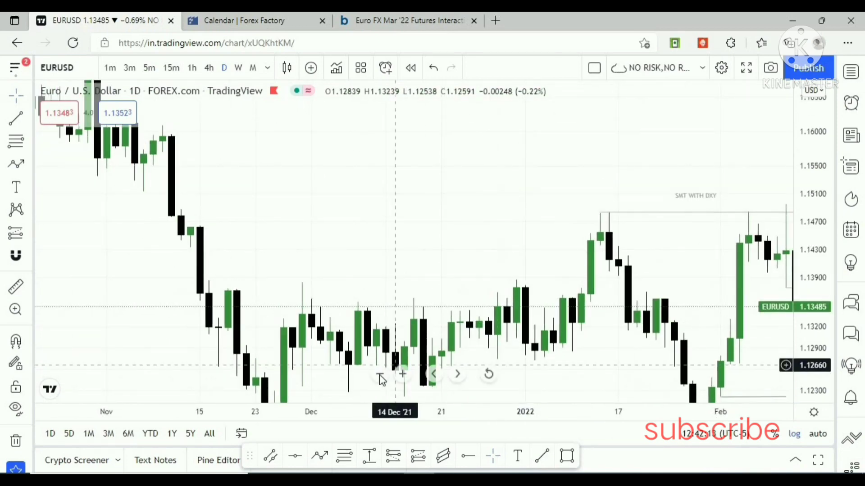
left_click(381, 376)
left_click(381, 375)
left_click(381, 375)
left_click_drag(801, 181, 809, 295)
left_click_drag(491, 178, 382, 217)
left_click_drag(444, 196, 367, 194)
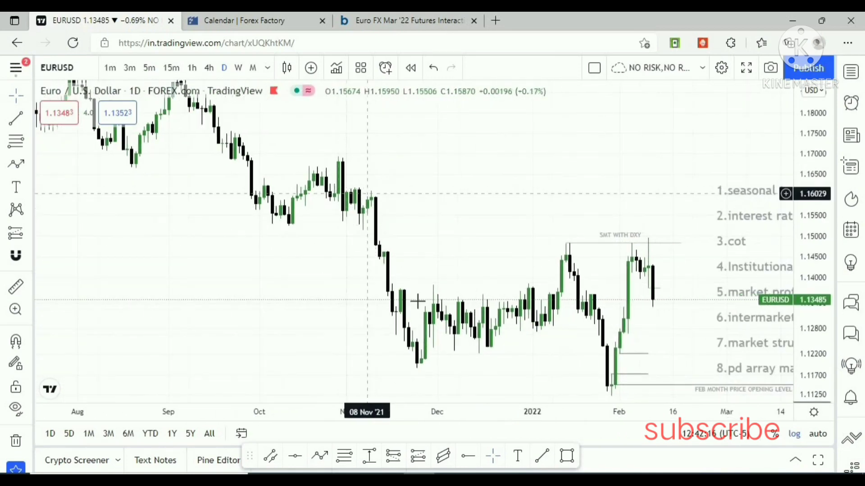
left_click_drag(453, 266, 394, 202)
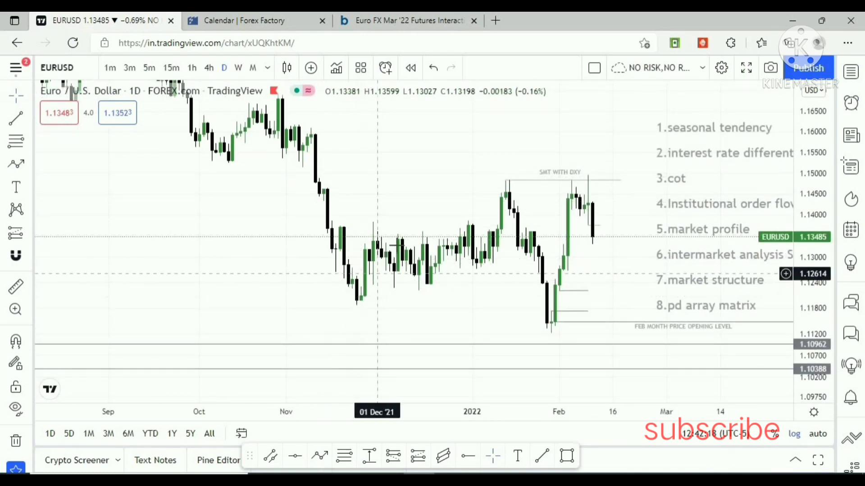
scroll(483, 270, "right", 3)
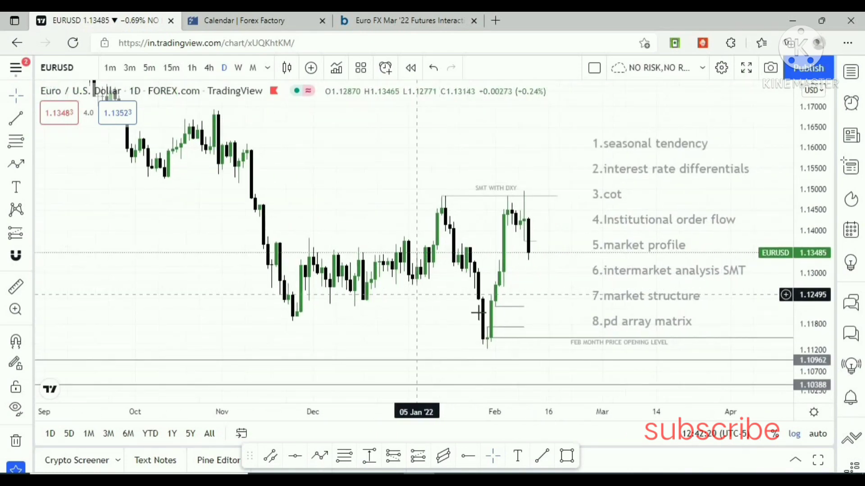
left_click_drag(408, 203, 479, 244)
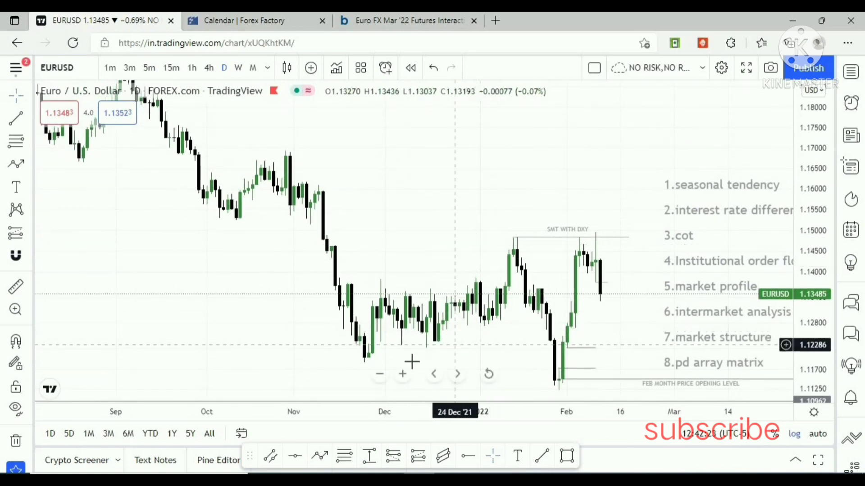
Step: Examine the latest February 2022 EURUSD candles against the January swing high, the marked levels and the last checklist items
left_click(402, 374)
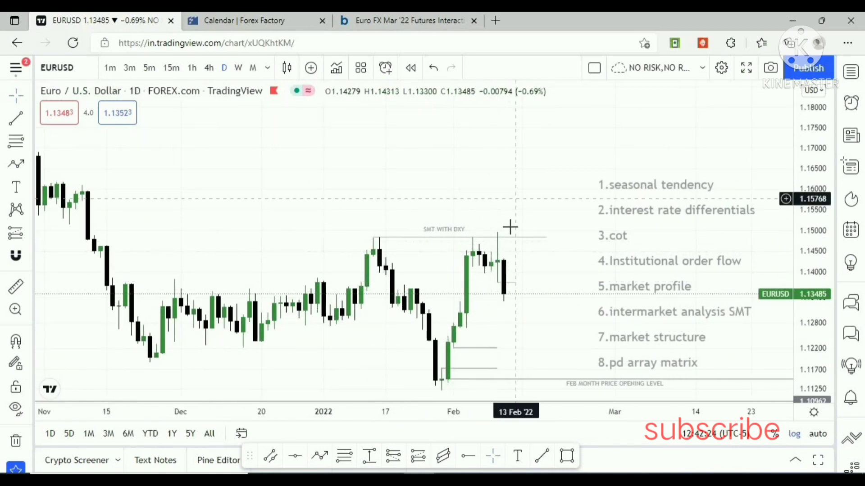
left_click(498, 259)
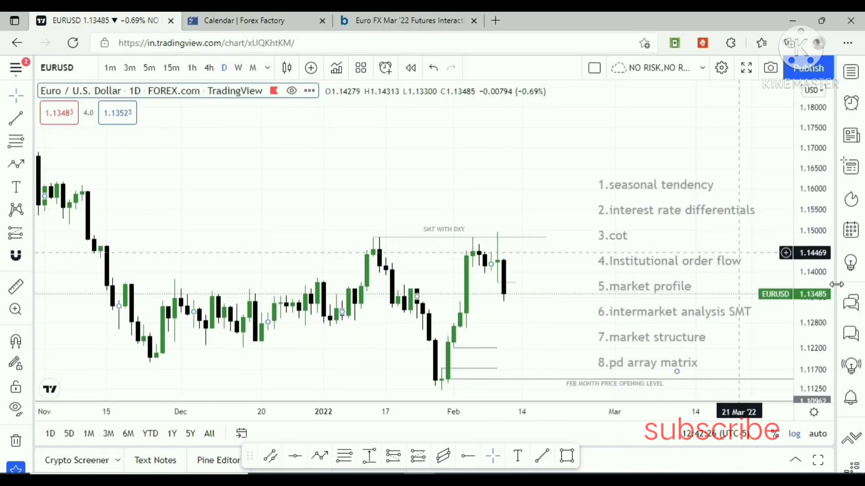
left_click_drag(816, 286, 815, 231)
left_click_drag(560, 270, 629, 247)
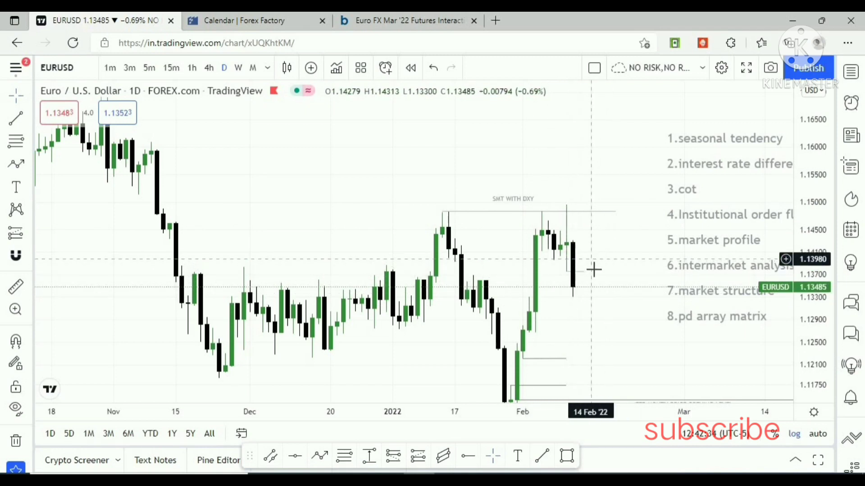
left_click_drag(638, 292, 649, 286)
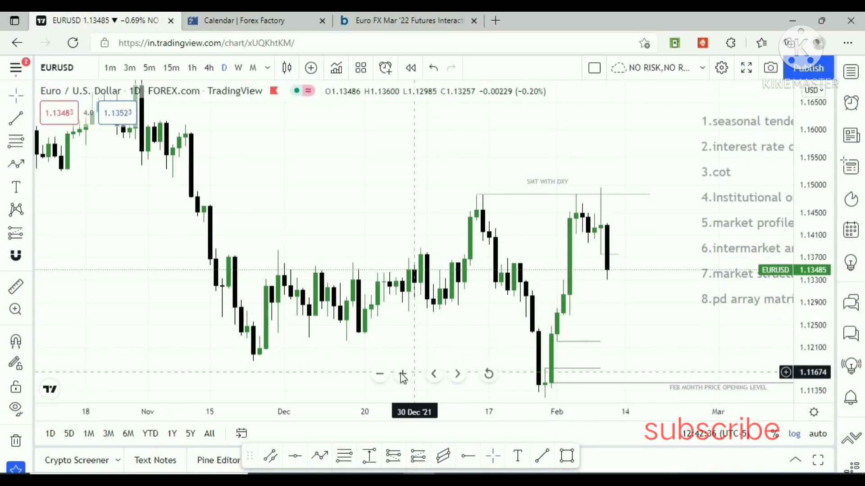
left_click(403, 374)
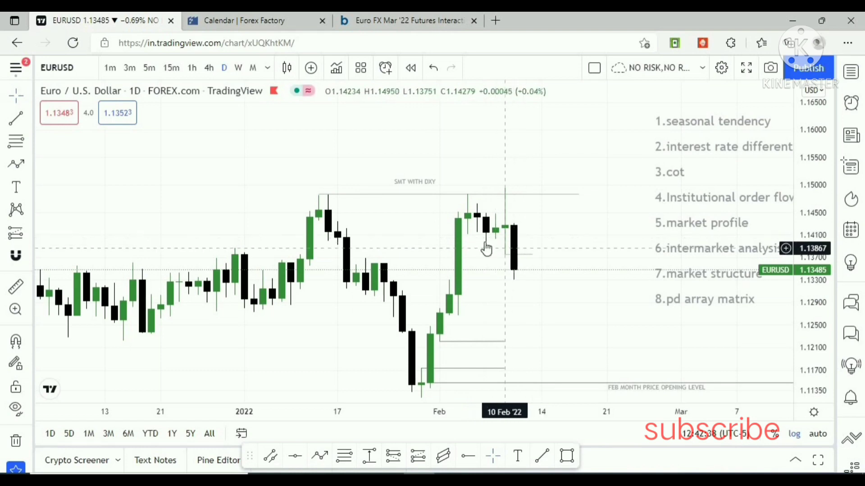
left_click_drag(496, 274, 511, 255)
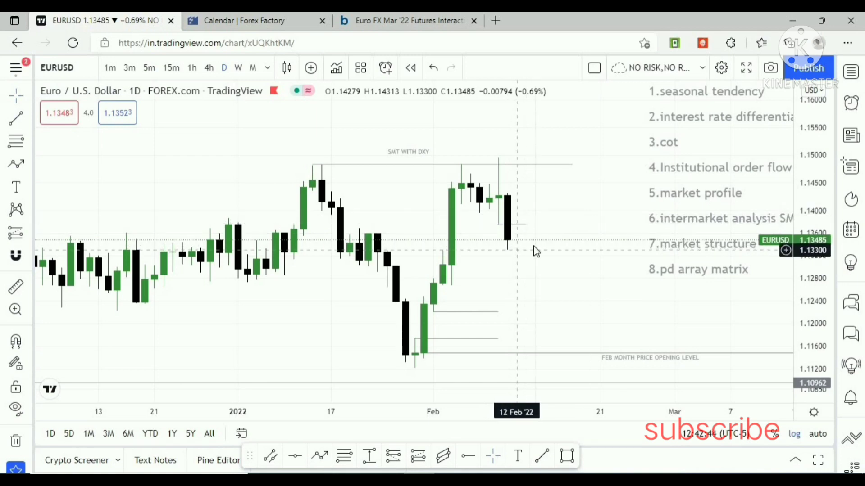
left_click_drag(563, 292, 510, 307)
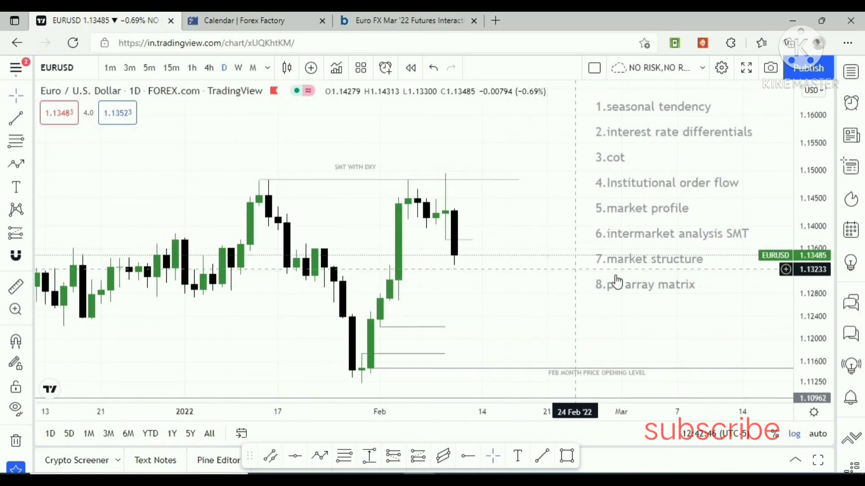
left_click_drag(554, 280, 690, 281)
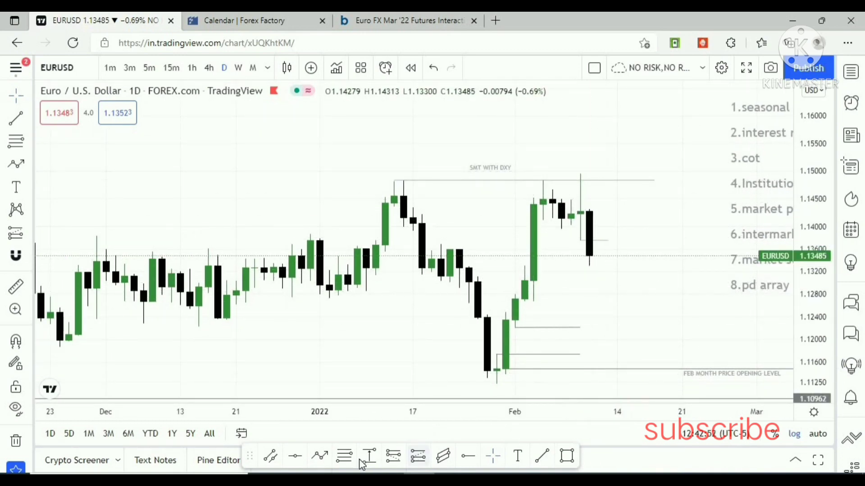
Step: Measure the EURUSD swing with a Fibonacci retracement from the 13 January 2022 high at 1.14836 down to about 1.11196, and delete it
left_click(395, 180)
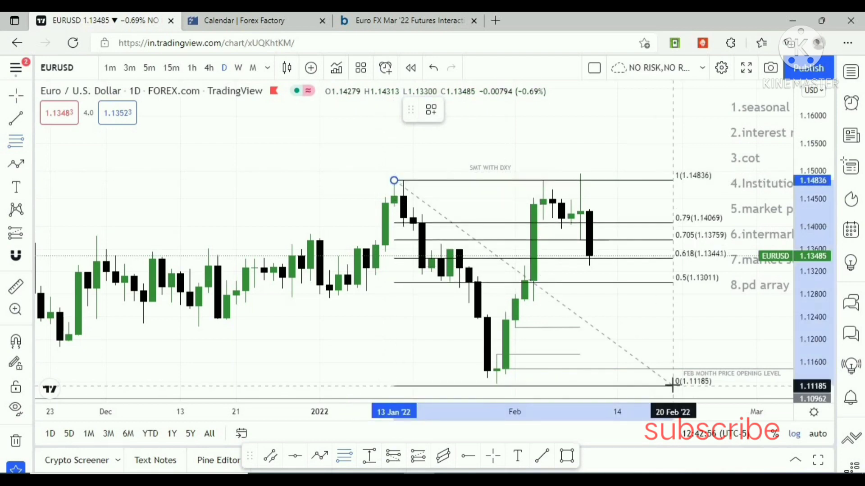
left_click(673, 385)
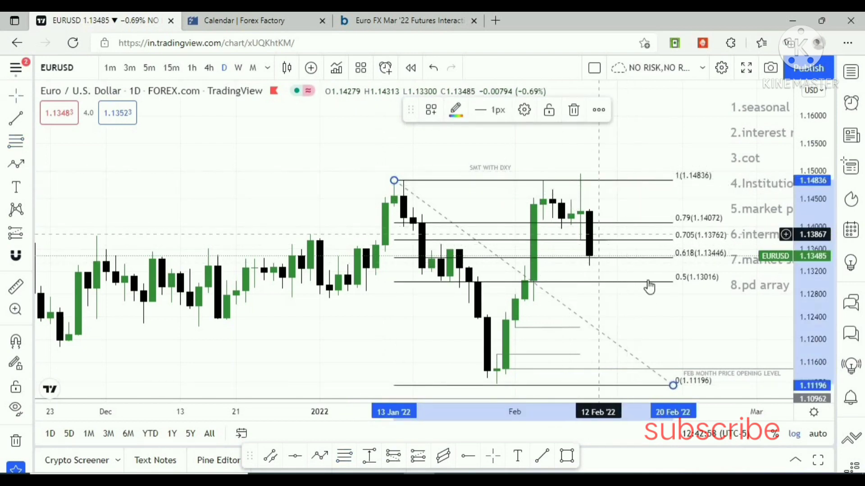
left_click(574, 110)
left_click_drag(645, 296, 474, 234)
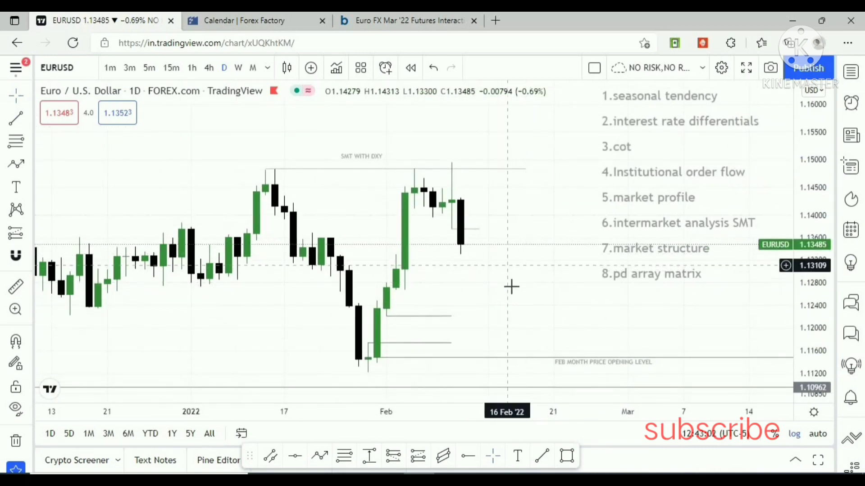
left_click_drag(515, 285, 458, 293)
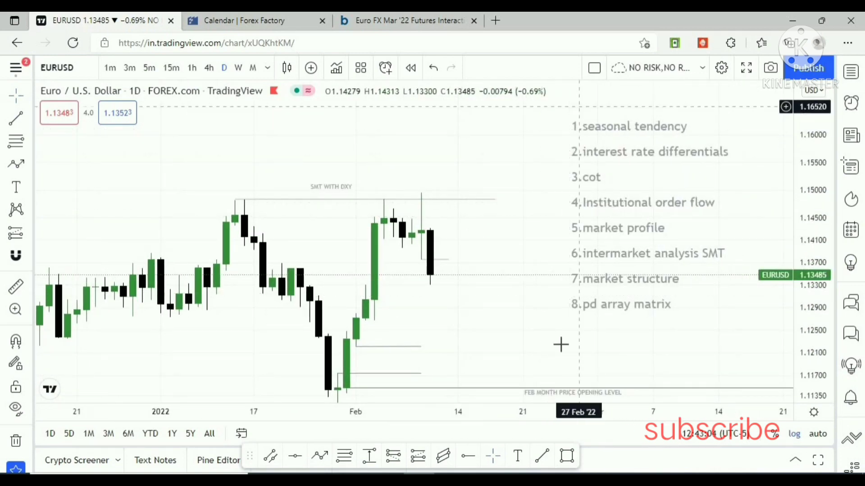
Step: Examine the EURUSD daily candles from November 2021 into February 2022 against the SMT with DXY line and the marked lows
left_click_drag(521, 289, 632, 293)
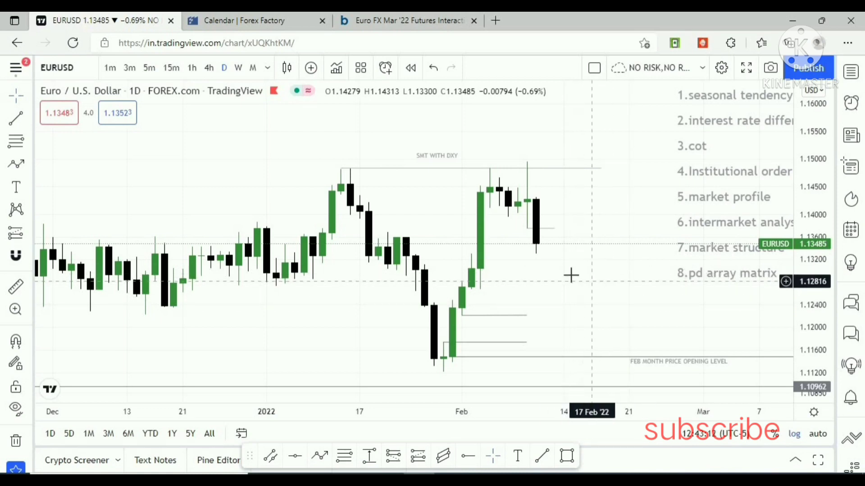
left_click_drag(560, 269, 575, 266)
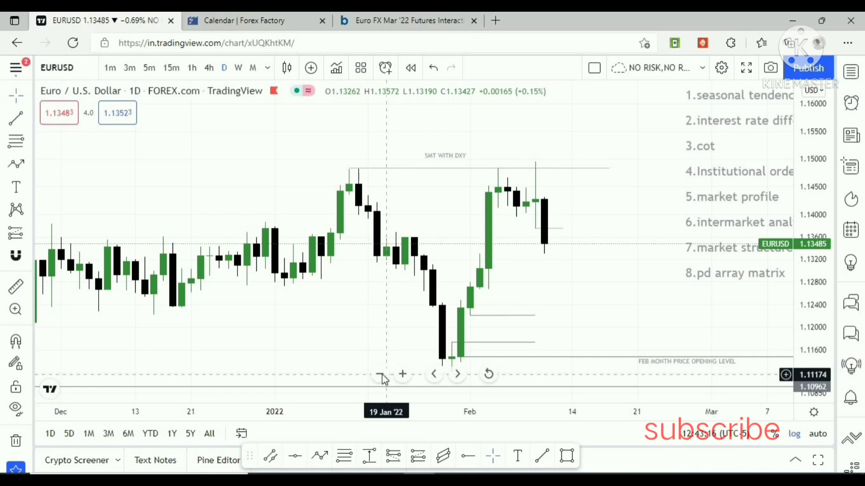
left_click(382, 374)
left_click(400, 375)
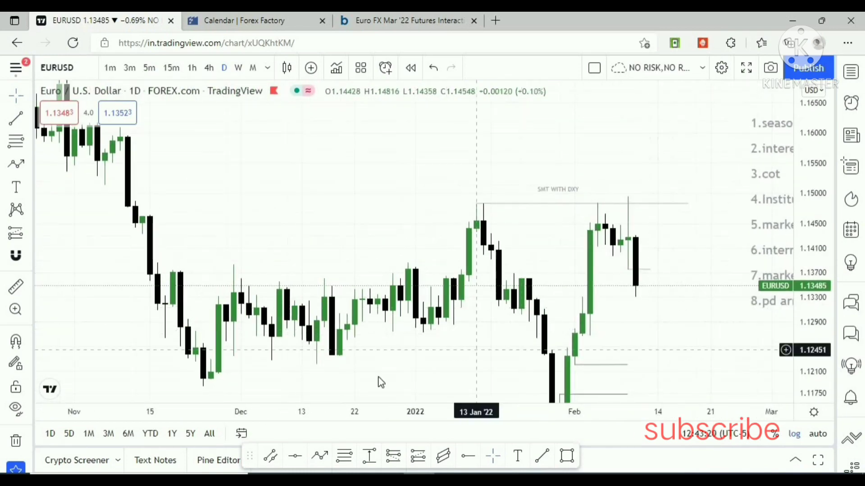
left_click(403, 374)
scroll(528, 301, "up", 1)
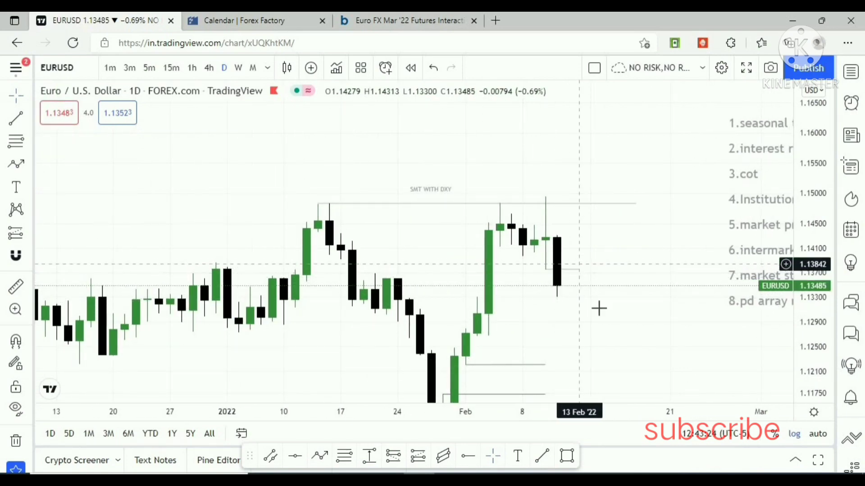
left_click_drag(599, 308, 555, 294)
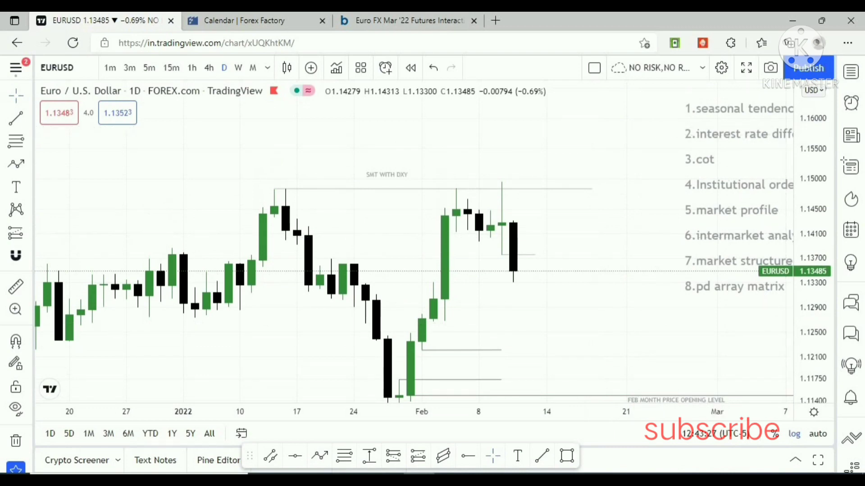
Step: Check the Euro FX March 2022 futures chart with its COT line on Barchart, and switch the TradingView chart to DXY
left_click(433, 20)
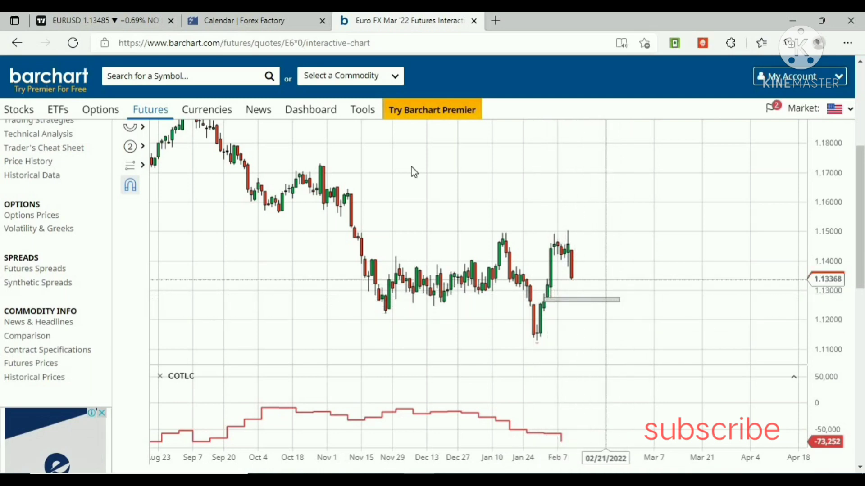
left_click(121, 18)
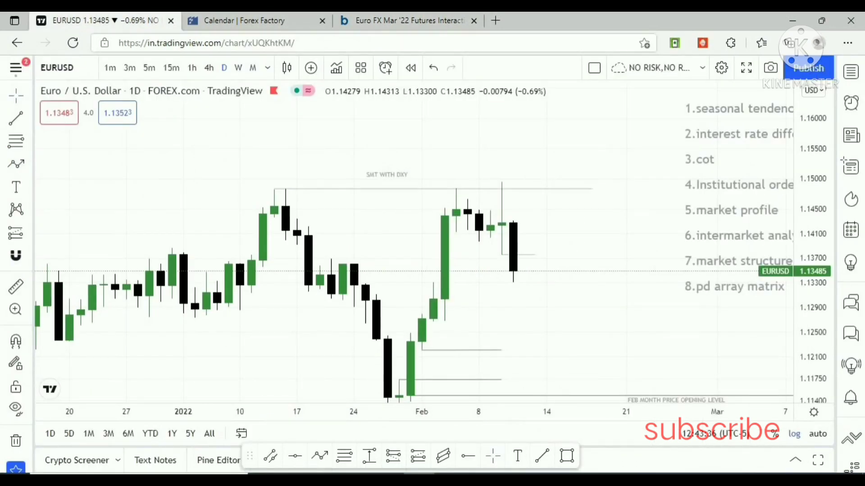
left_click(851, 72)
left_click(773, 118)
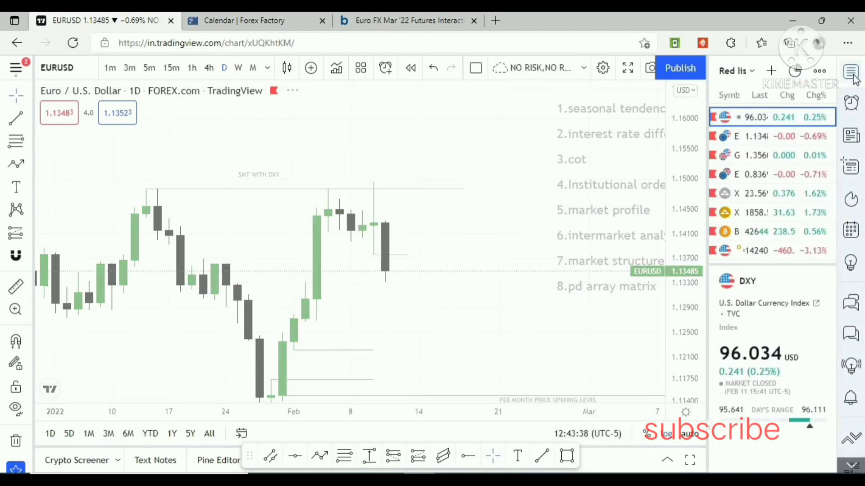
left_click(853, 75)
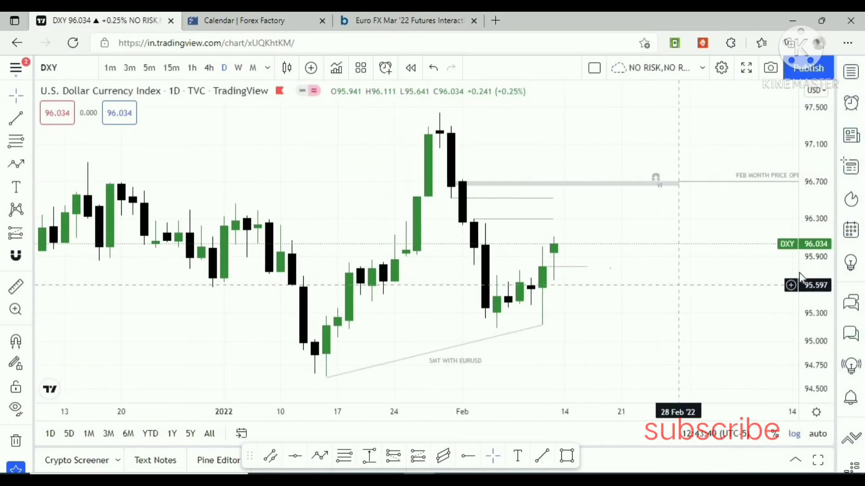
Step: Examine the DXY February 2022 candles against the marked VI zone, the swing levels and the February month price opening level
left_click_drag(801, 238, 801, 160)
left_click_drag(684, 295, 677, 300)
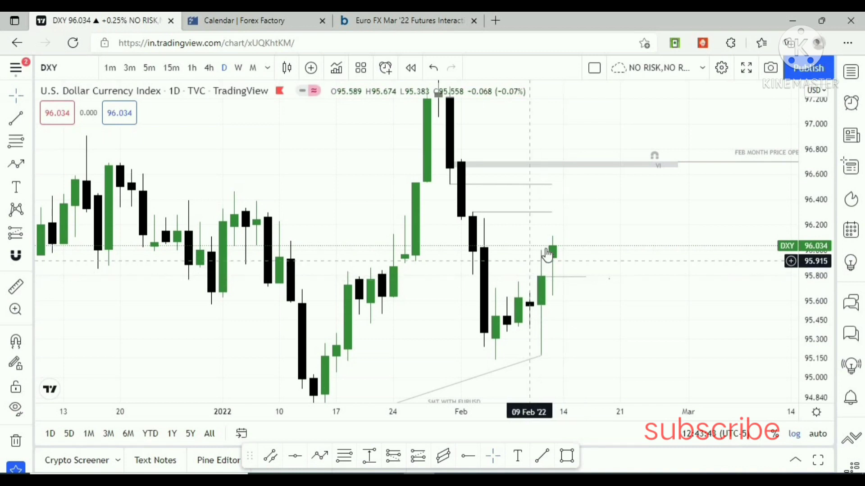
left_click_drag(549, 284, 545, 299)
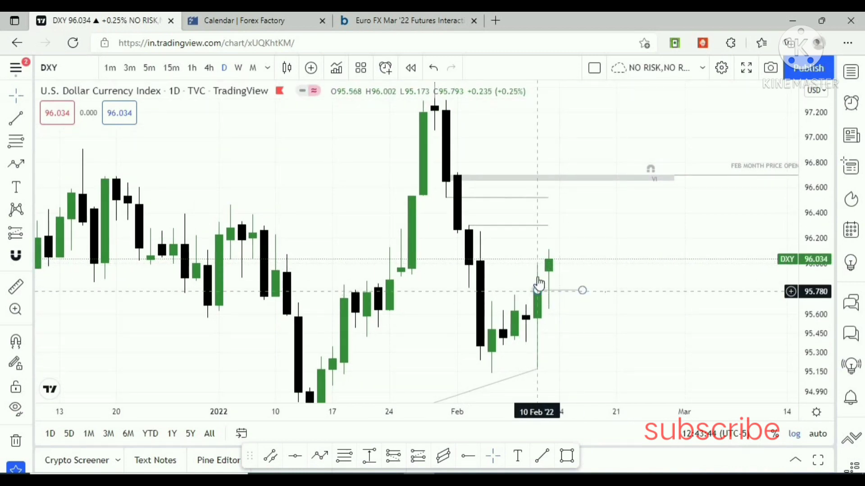
left_click_drag(754, 283, 737, 280)
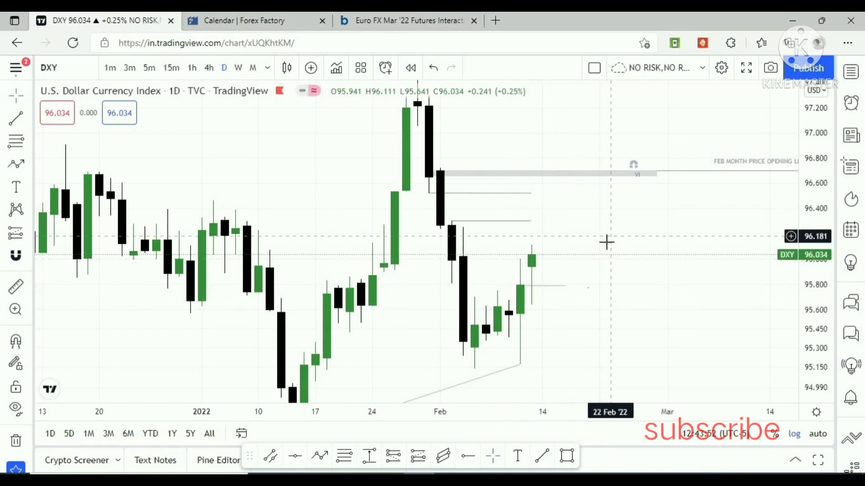
left_click_drag(657, 169, 626, 205)
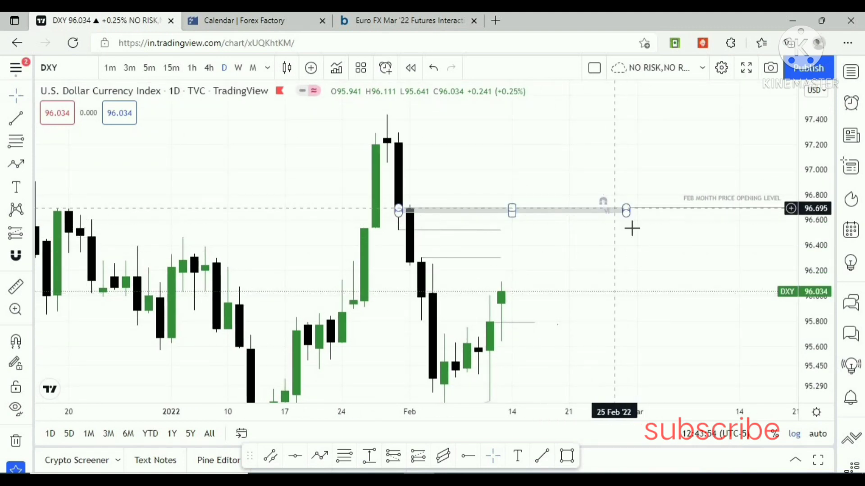
left_click_drag(672, 261, 636, 265)
left_click_drag(502, 229, 516, 273)
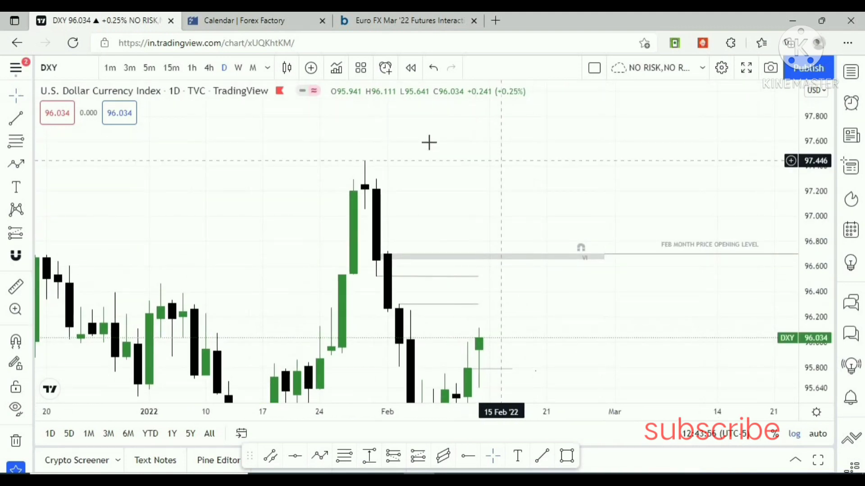
left_click_drag(594, 281, 591, 234)
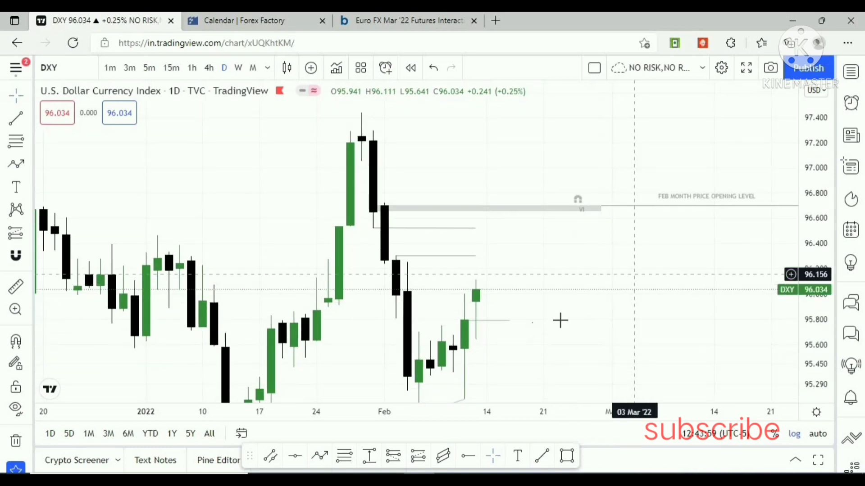
left_click_drag(570, 280, 608, 237)
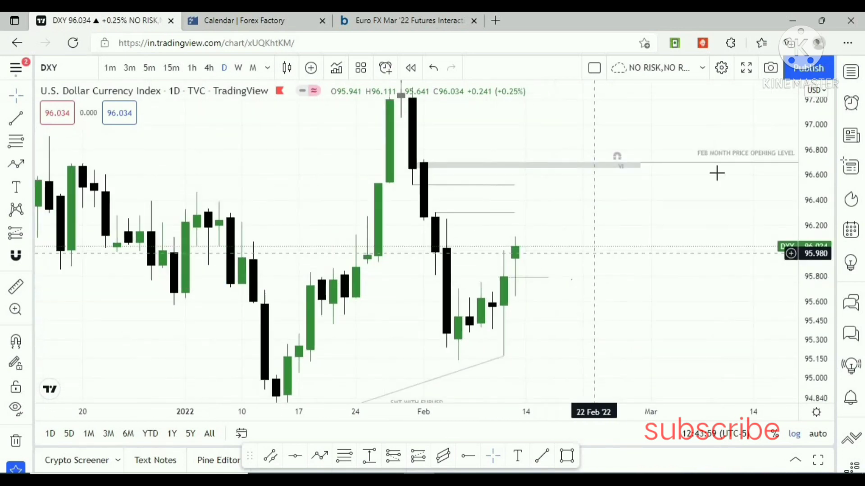
Step: Switch the chart back to EURUSD and review its February 2022 candles and marked levels beside the full eight-item checklist
left_click(850, 72)
left_click(773, 137)
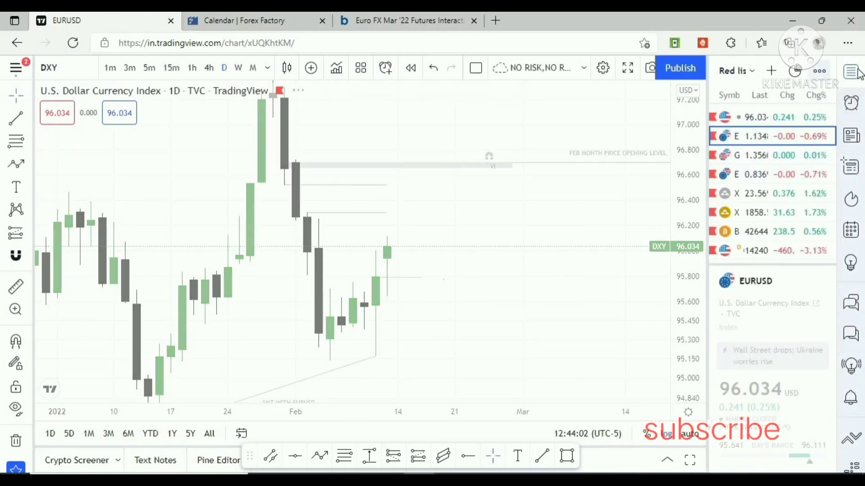
left_click(851, 71)
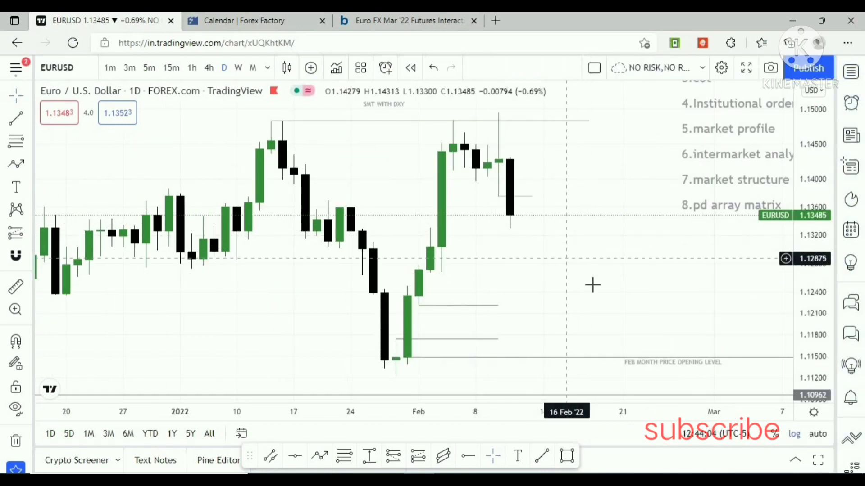
left_click_drag(532, 265, 520, 297)
left_click_drag(574, 286, 557, 334)
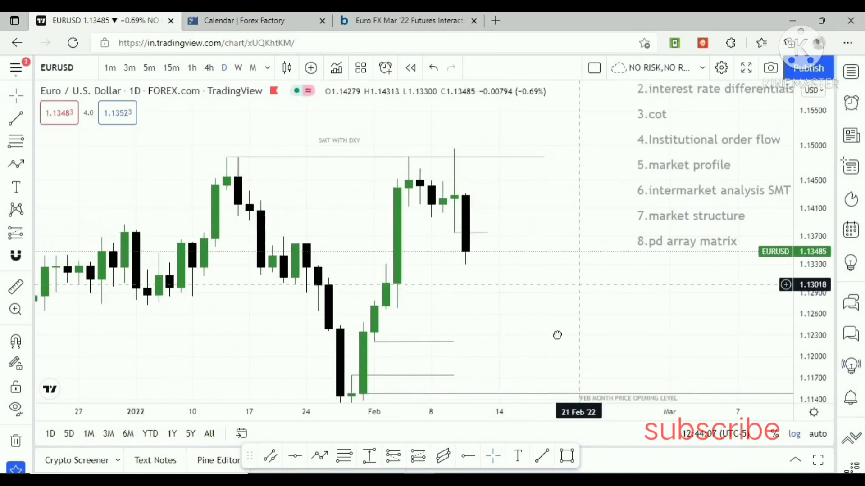
left_click_drag(803, 175, 804, 234)
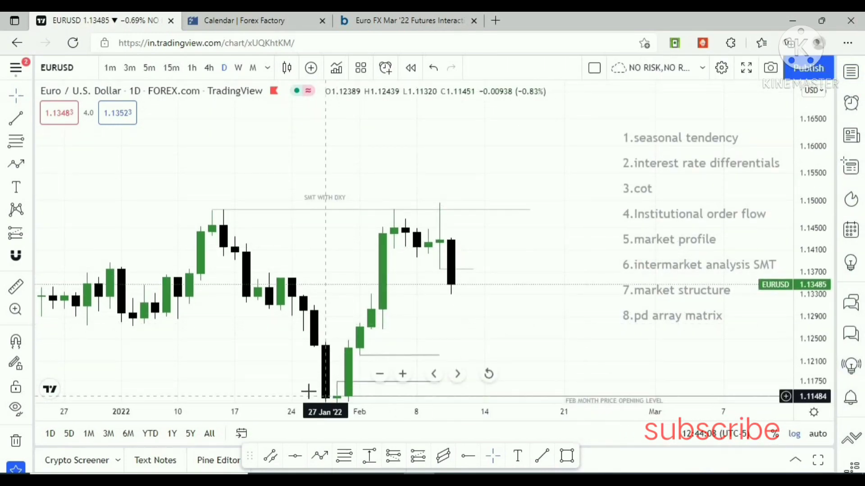
left_click(379, 375)
scroll(592, 331, "right", 5)
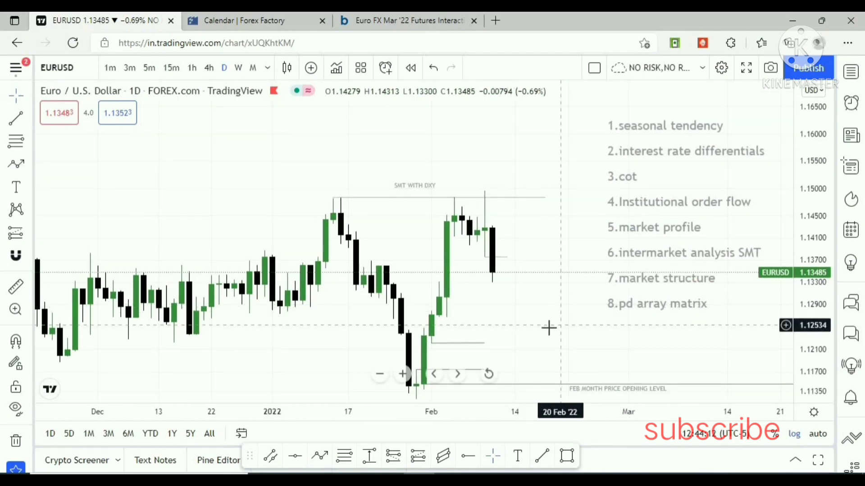
mouse_move(552, 319)
left_mouse_down()
mouse_move(560, 299)
mouse_move(559, 314)
left_mouse_up()
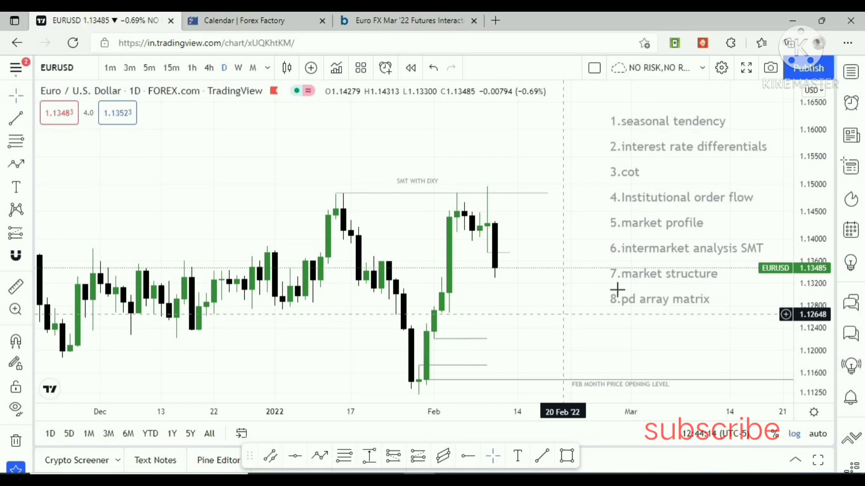